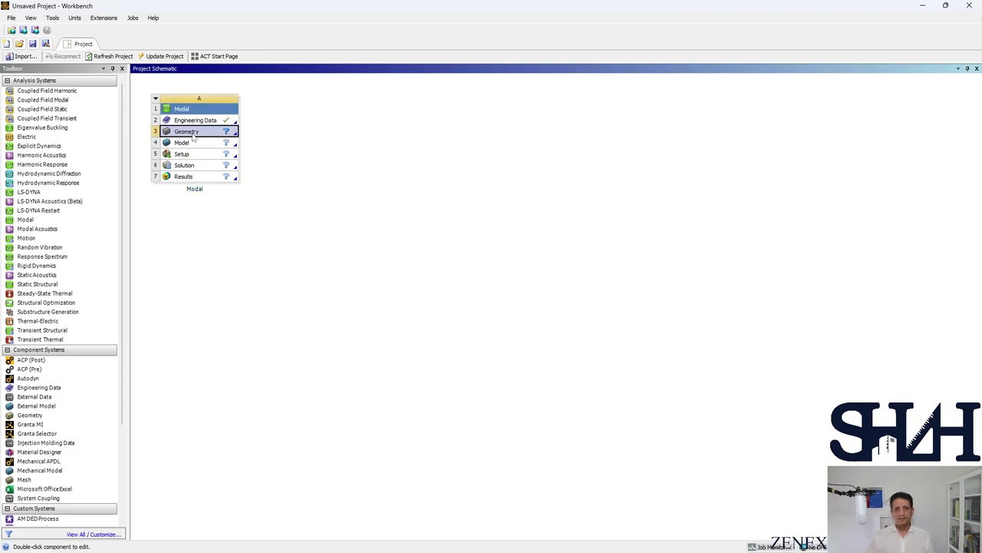
Step: Open the Modal system's Geometry cell in SpaceClaim
double_click(188, 132)
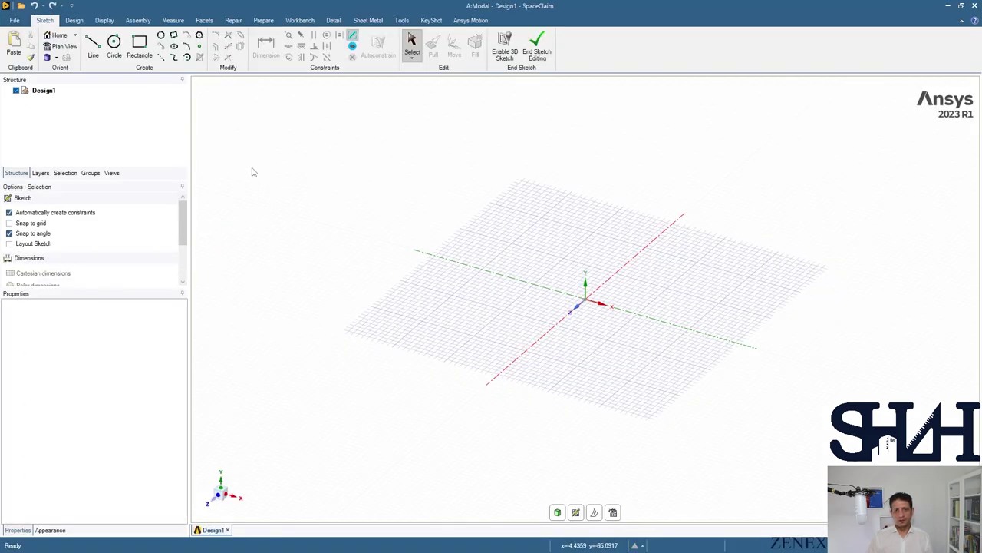
Step: Draw a 2000 mm line from the origin along X and end the sketch
left_click(93, 46)
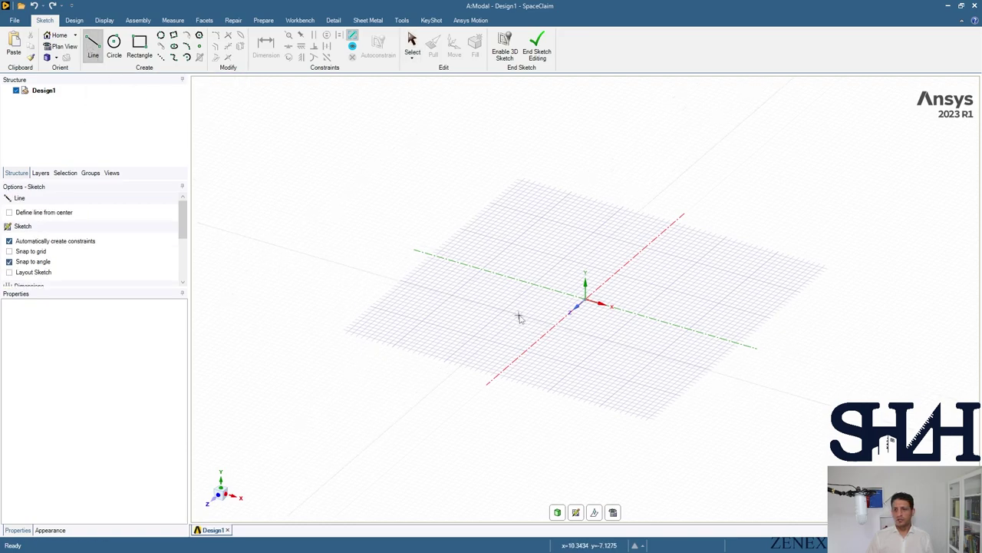
left_click(585, 305)
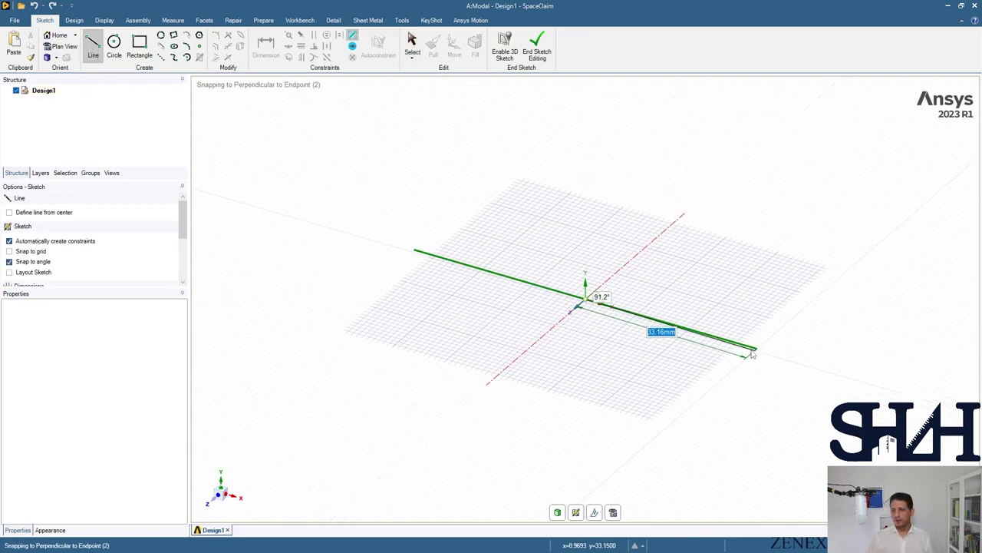
type("20")
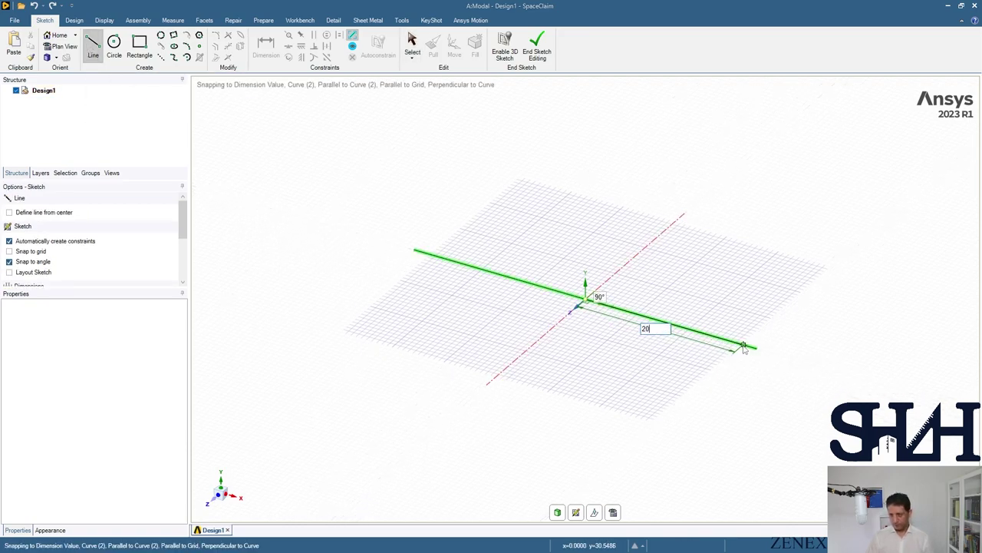
key("Return")
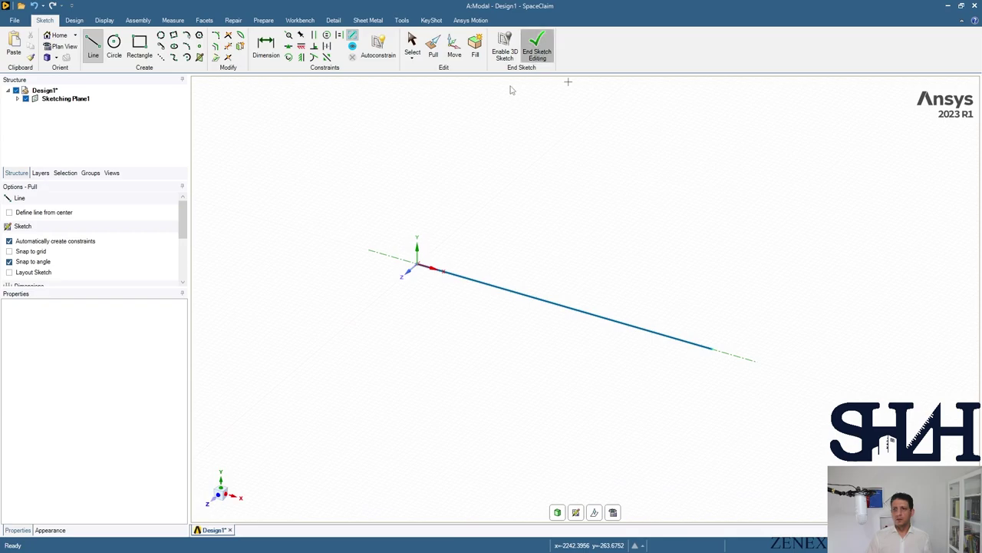
left_click(537, 50)
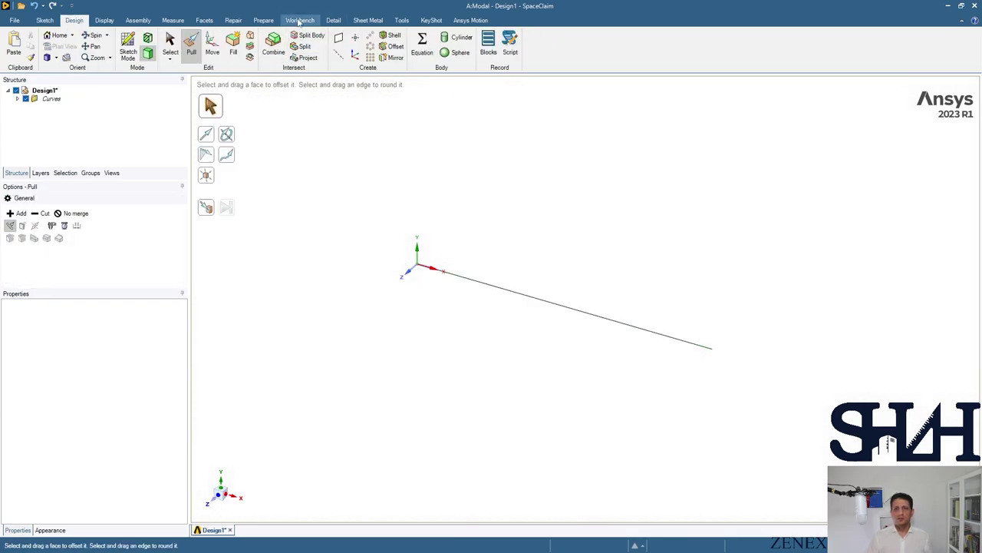
Step: Add an I-beam profile and open it for dimension editing
left_click(263, 20)
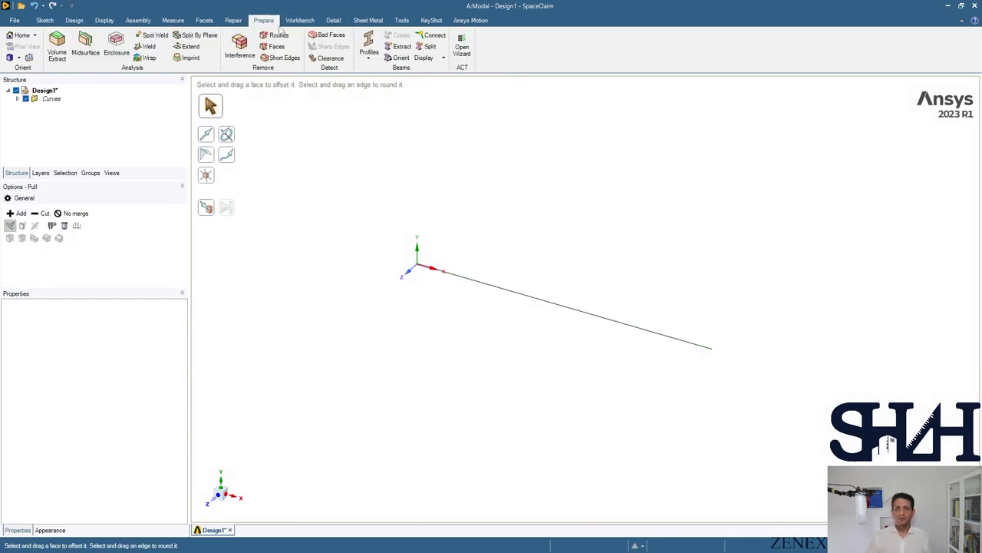
left_click(370, 58)
left_click(422, 128)
left_click(17, 107)
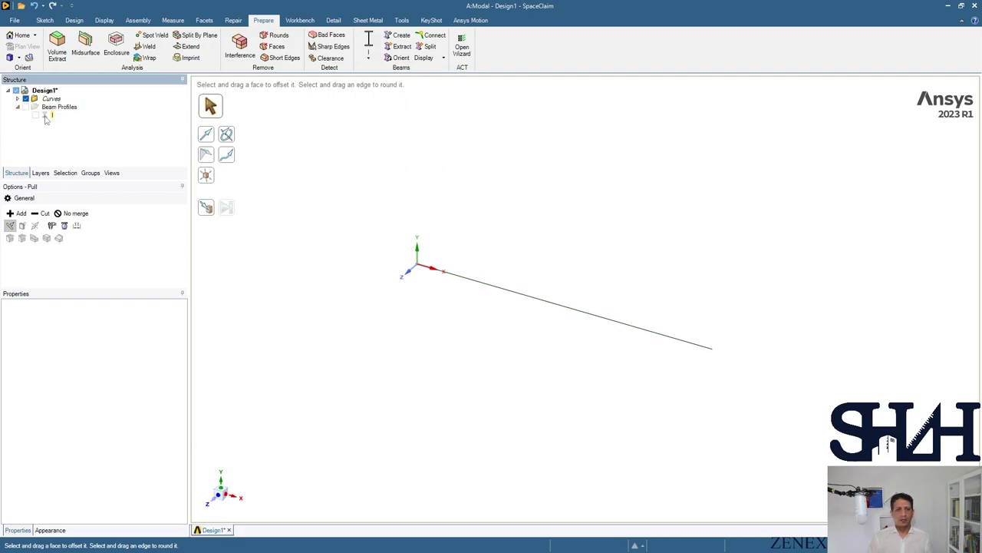
right_click(46, 115)
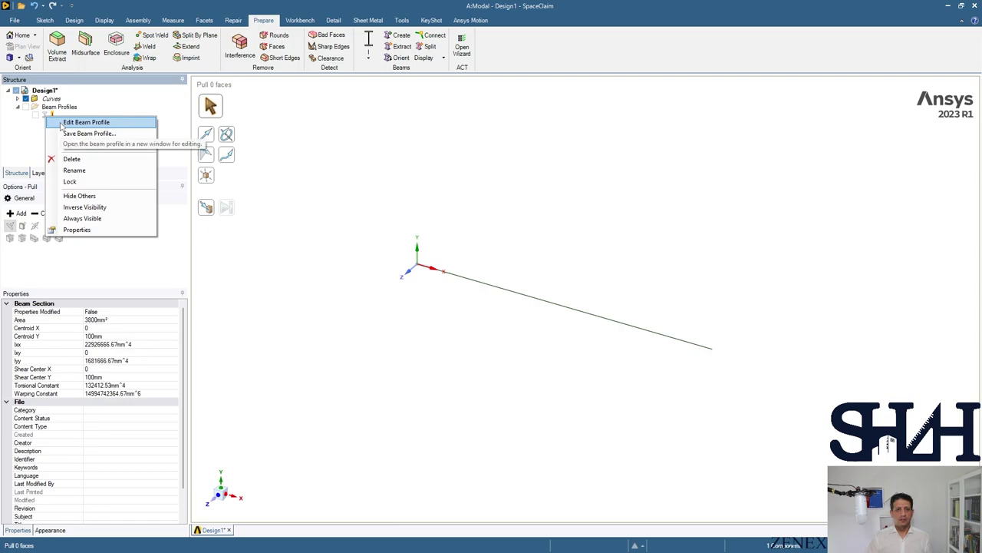
left_click(62, 126)
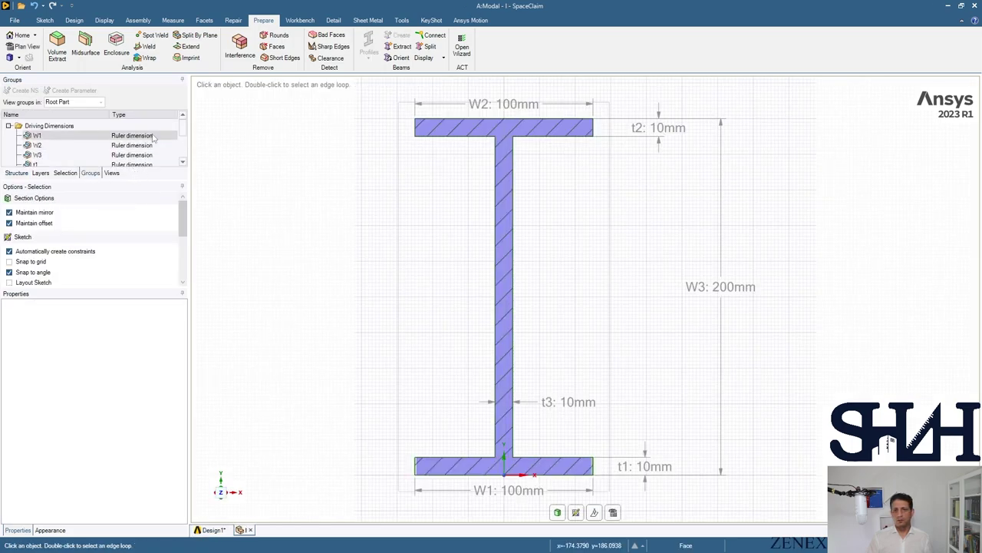
Step: Set flange widths W1 and W2 to 200 mm and section height W3 to 190 mm
left_click(162, 136)
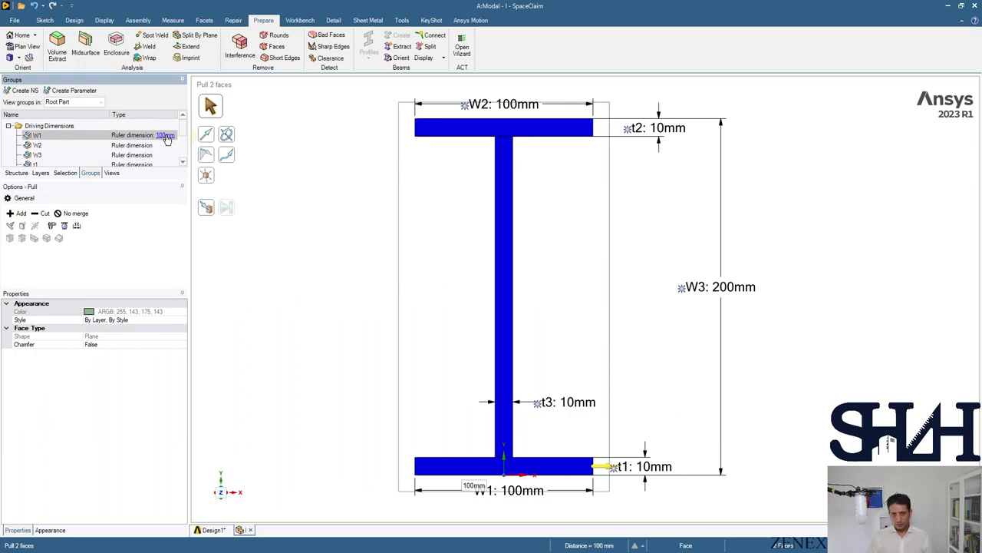
type("200")
key("Return")
left_click(146, 145)
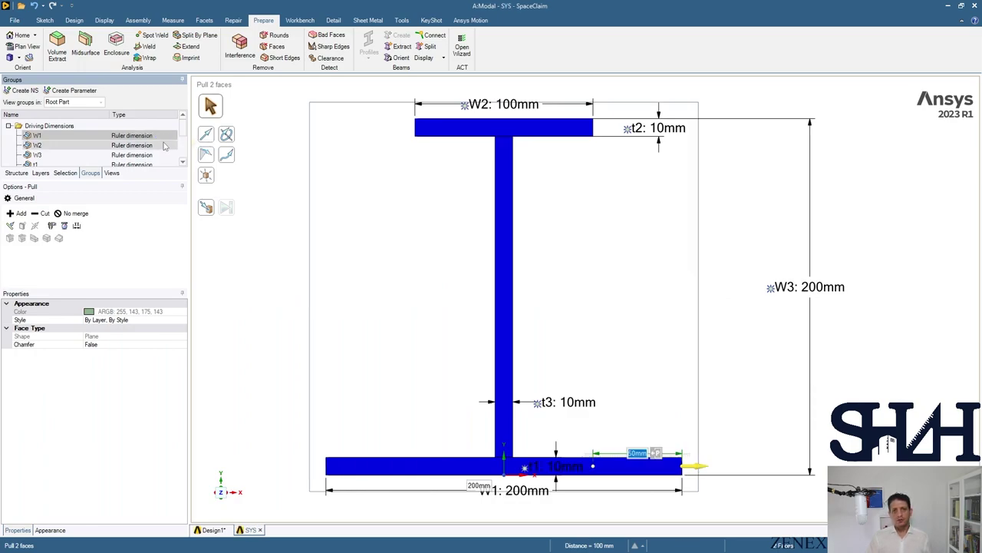
left_click(166, 146)
type("200")
key("Return")
left_click(153, 155)
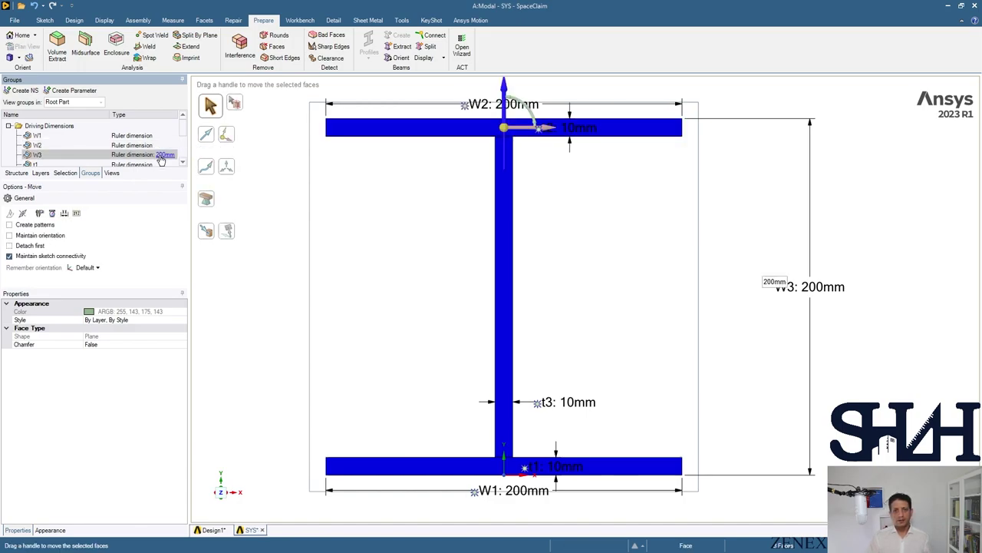
left_click(164, 155)
type("30")
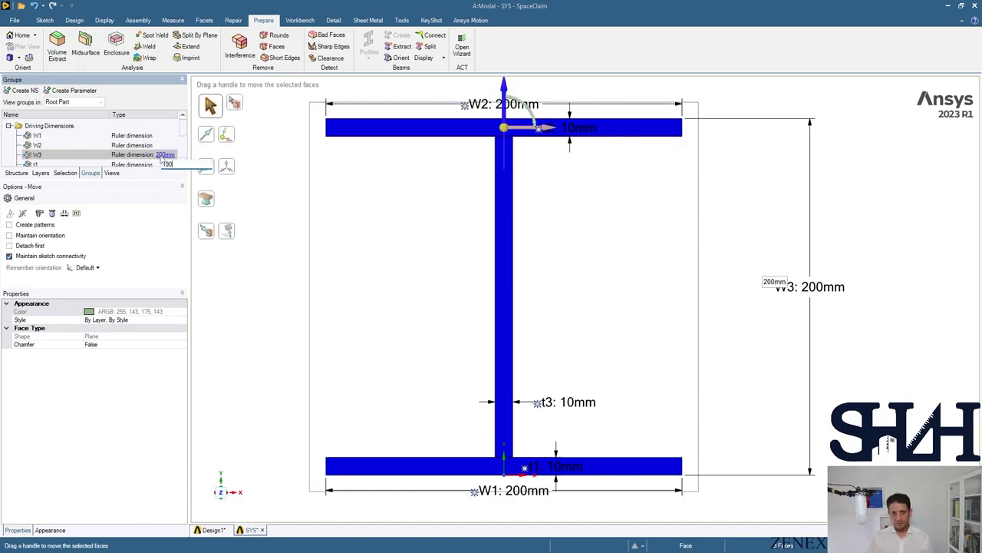
key("Return")
Step: Keep t1 at 10 mm, set web thickness t3 to 6.5 mm, and close the profile
left_click(160, 146)
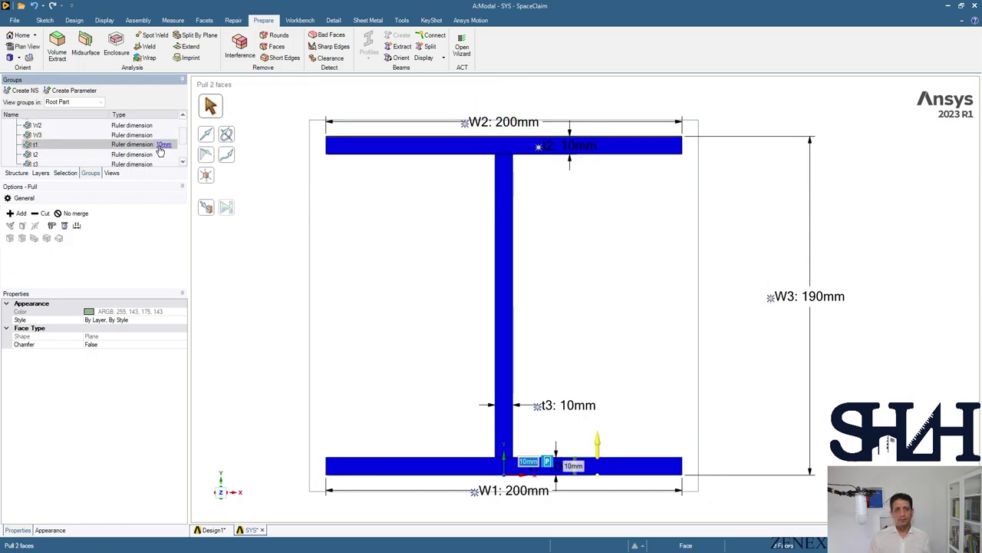
left_click(163, 151)
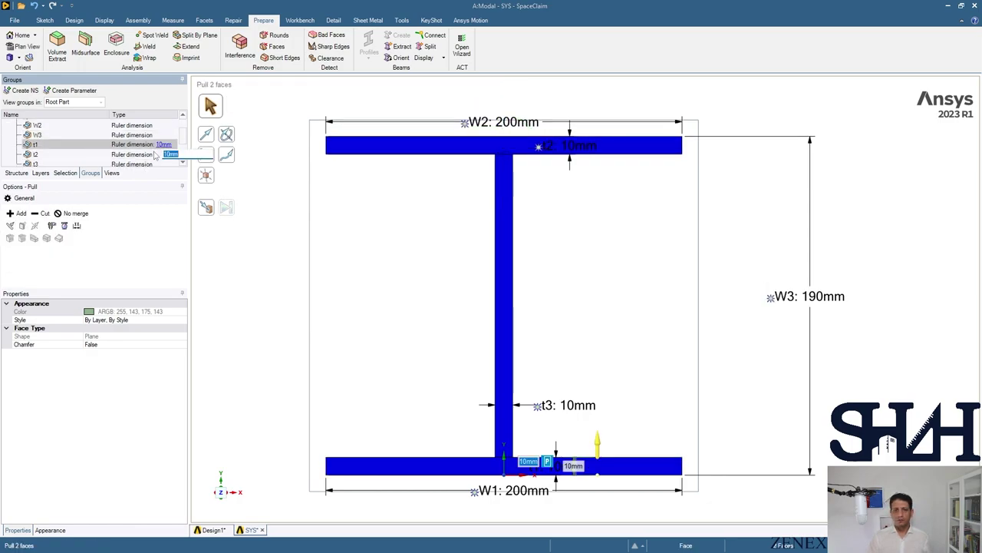
left_click(156, 154)
scroll(157, 153, "down", 1)
left_click(163, 145)
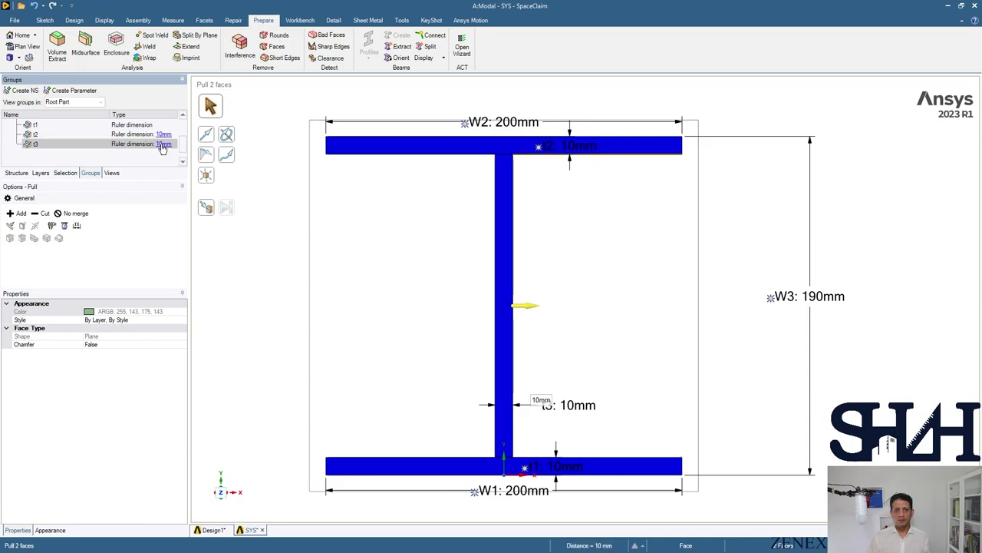
left_click(162, 145)
type("6.5")
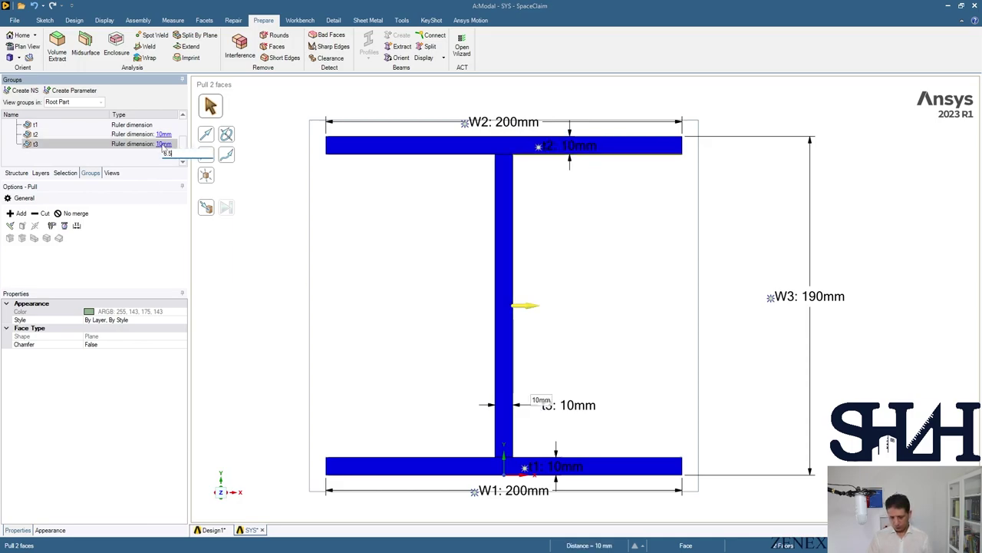
key("Return")
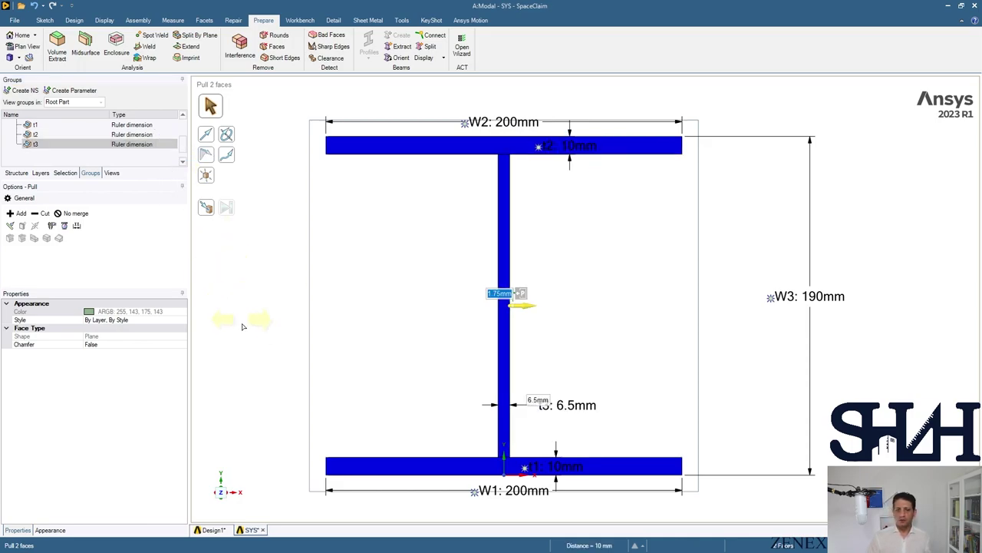
left_click(261, 530)
left_click_drag(508, 260, 476, 314)
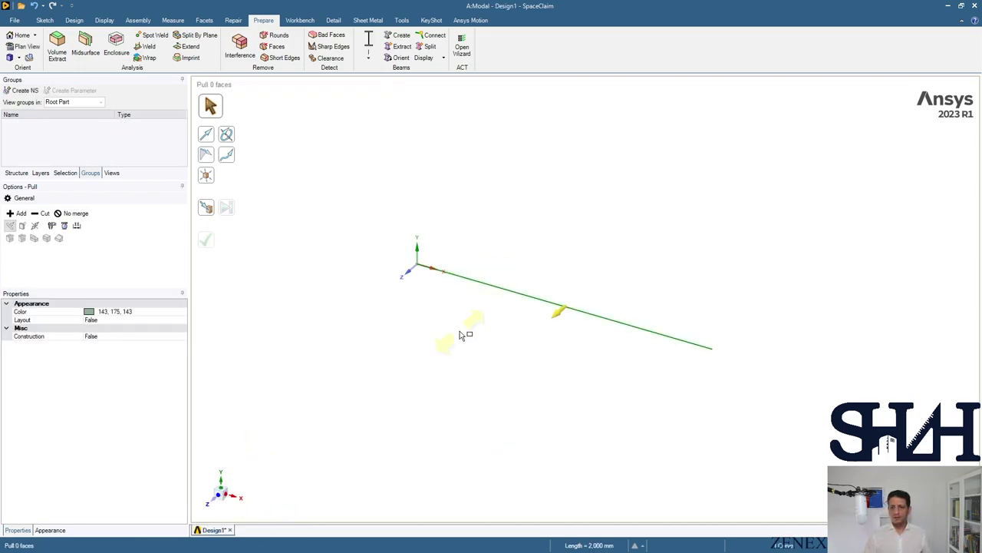
Step: Make the line an I-profile beam and display it as a solid I-section
left_click(369, 58)
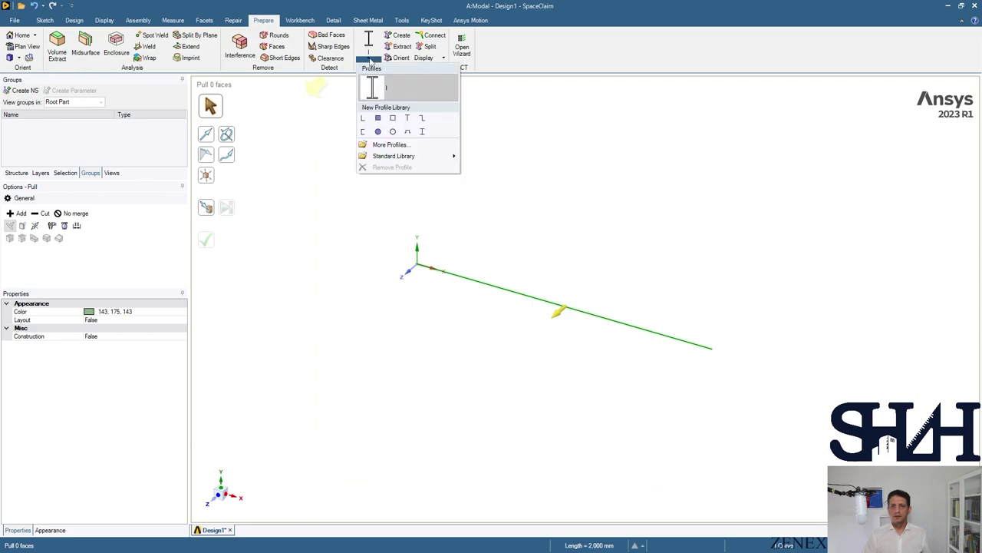
left_click(382, 98)
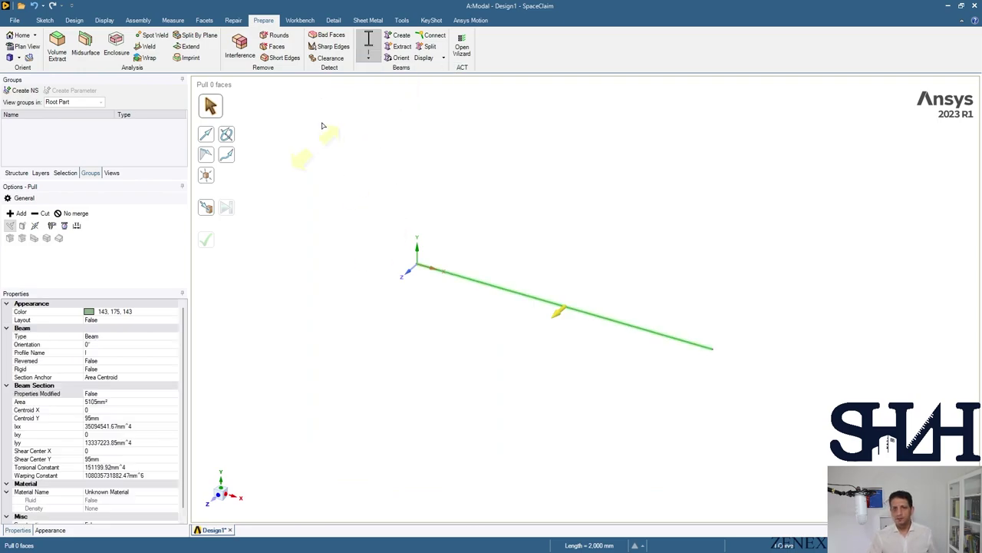
left_click(428, 60)
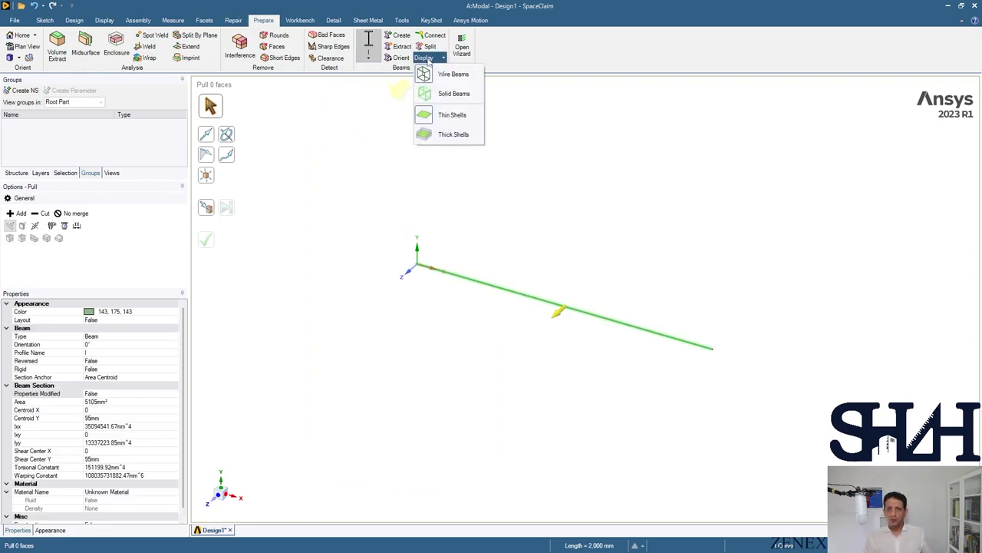
left_click(453, 93)
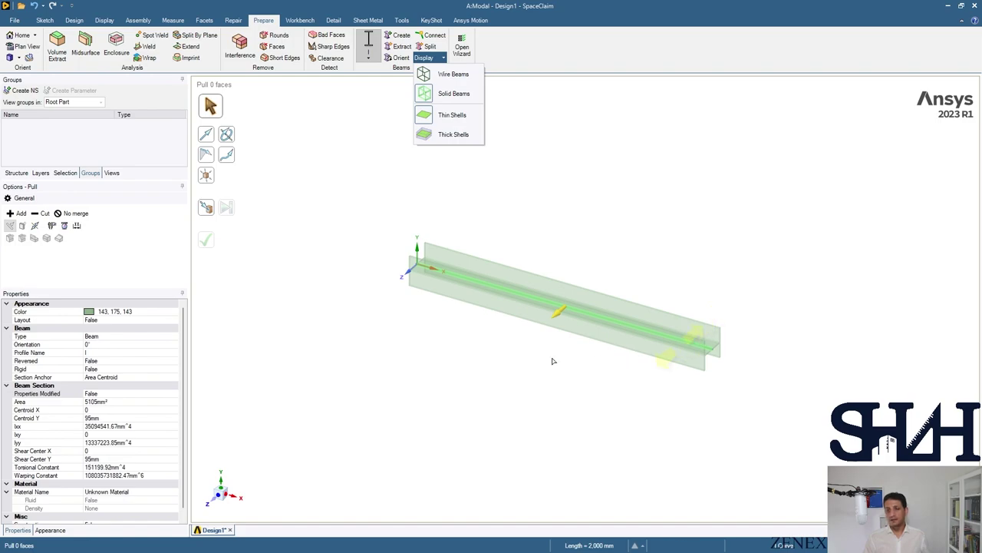
Step: Rotate the I-section 90° about the beam axis with Move, then close SpaceClaim
left_click(74, 21)
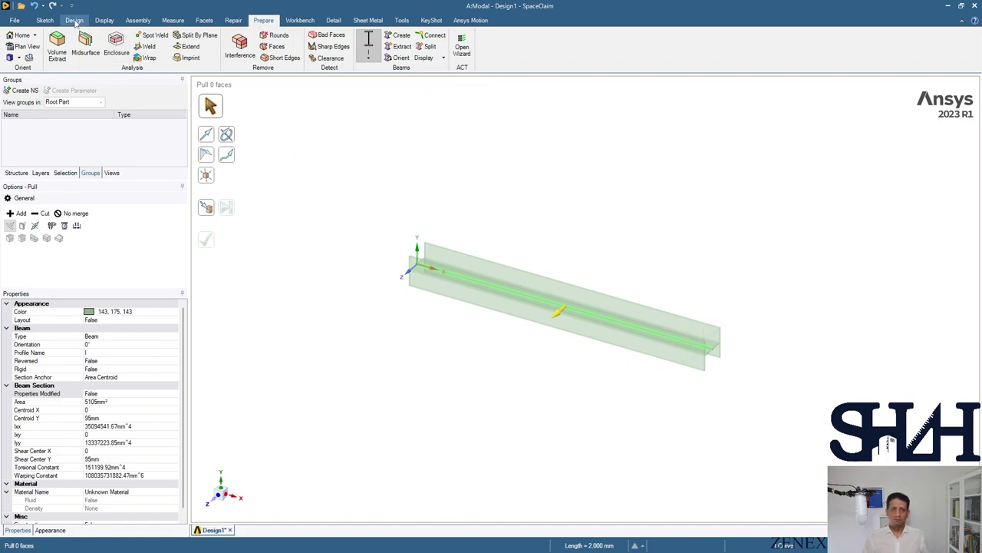
left_click(212, 46)
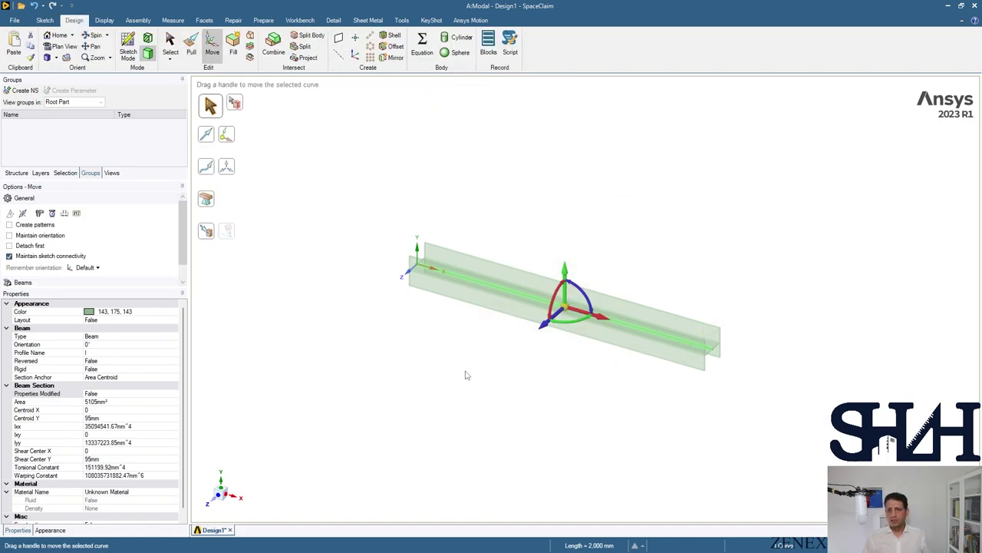
left_click_drag(551, 318, 552, 299)
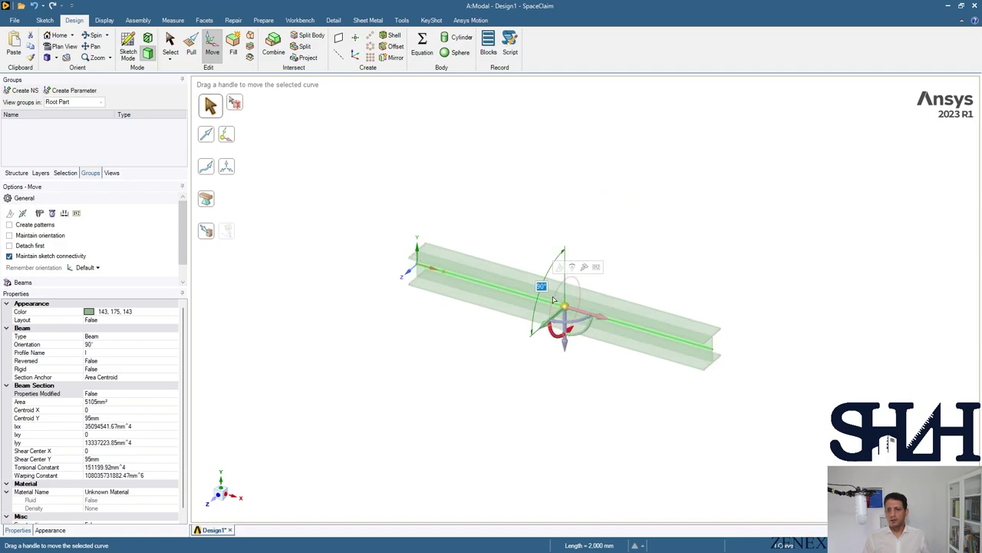
left_click(460, 356)
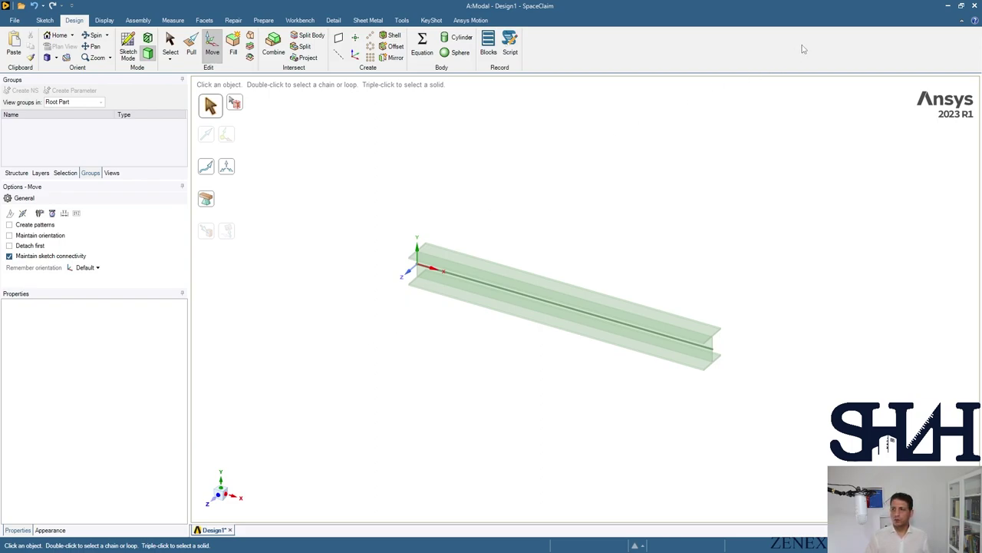
left_click(977, 6)
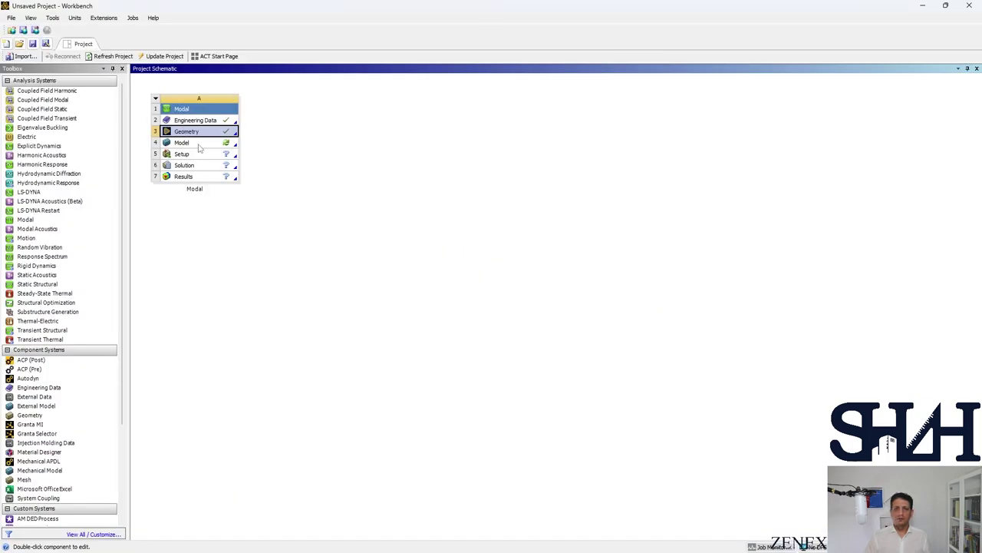
Step: Open the model in Mechanical and set the mesh element size to 50 mm
double_click(198, 146)
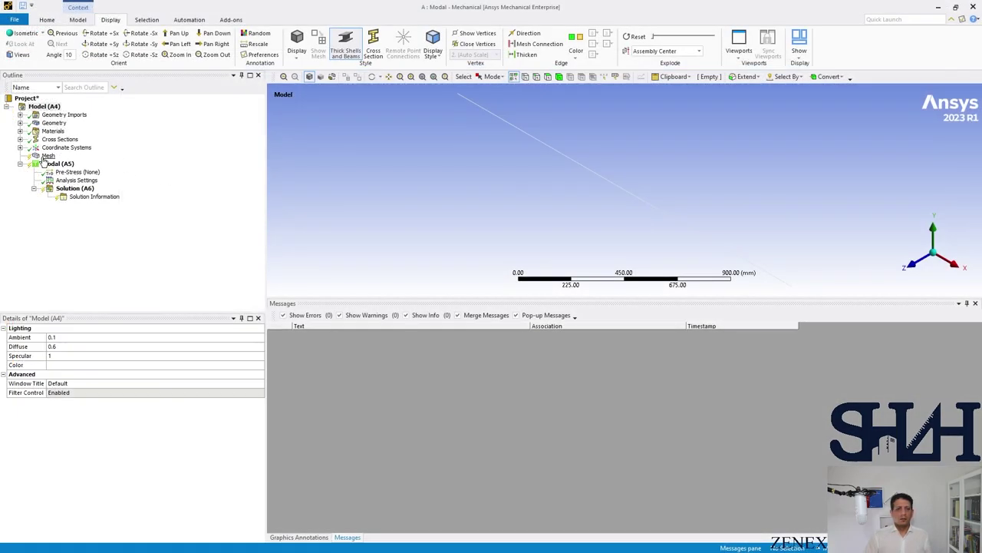
left_click(46, 157)
left_click(88, 374)
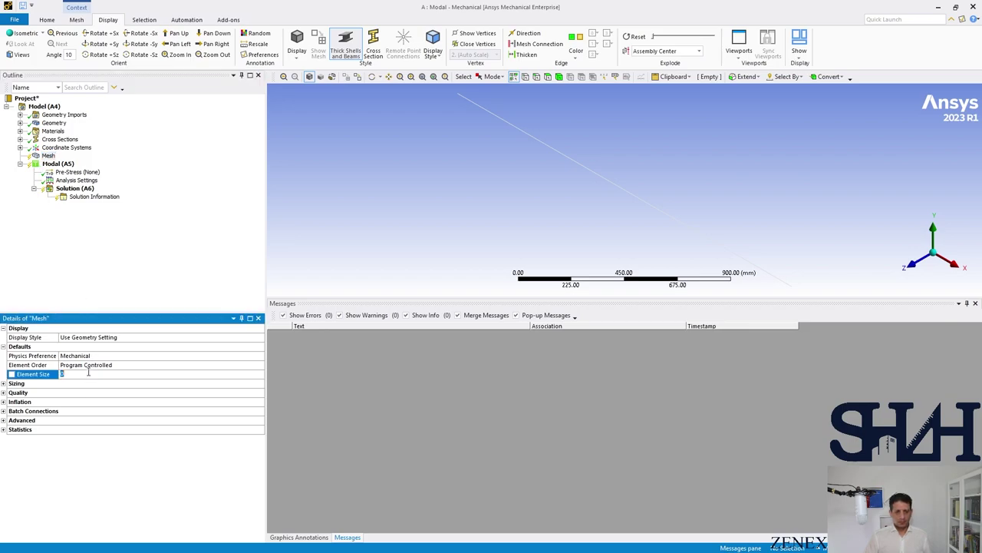
key("Return")
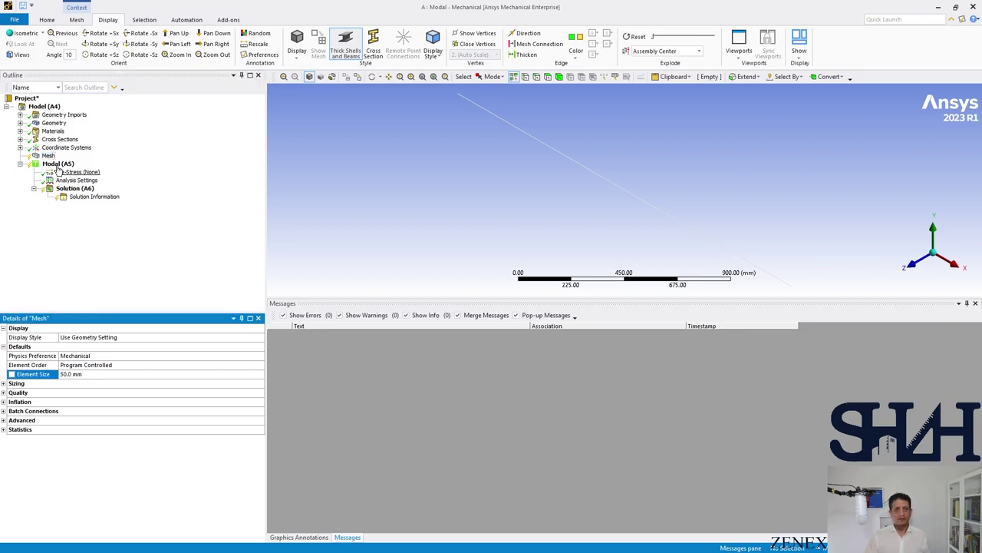
Step: Generate the beam mesh and display it as a solid I-beam with real thickness
right_click(51, 156)
left_click(74, 173)
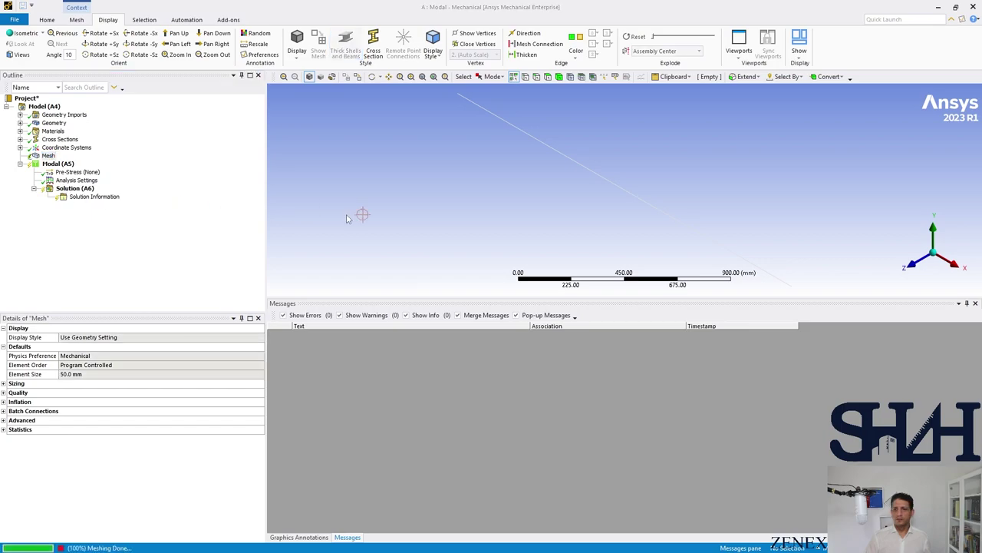
left_click(354, 48)
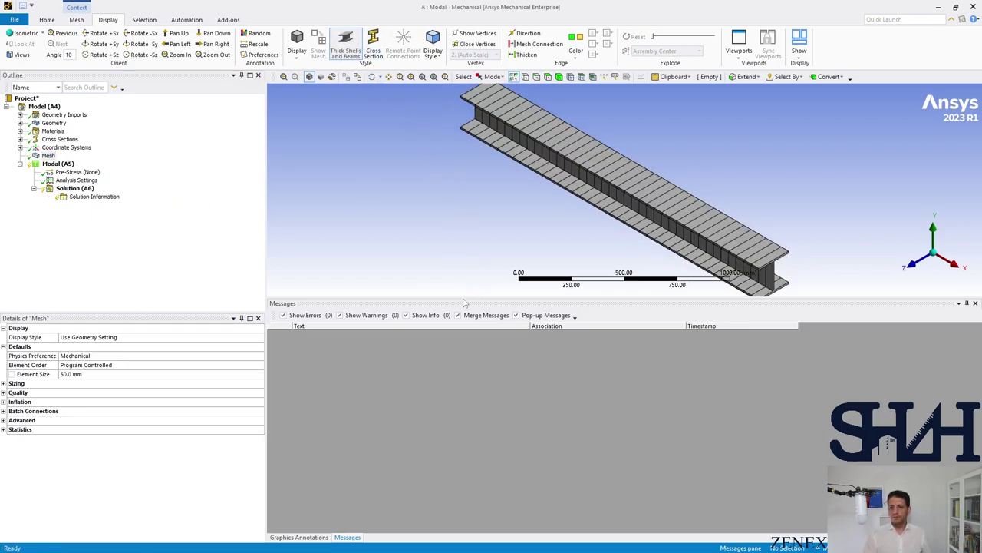
left_click_drag(464, 301, 475, 481)
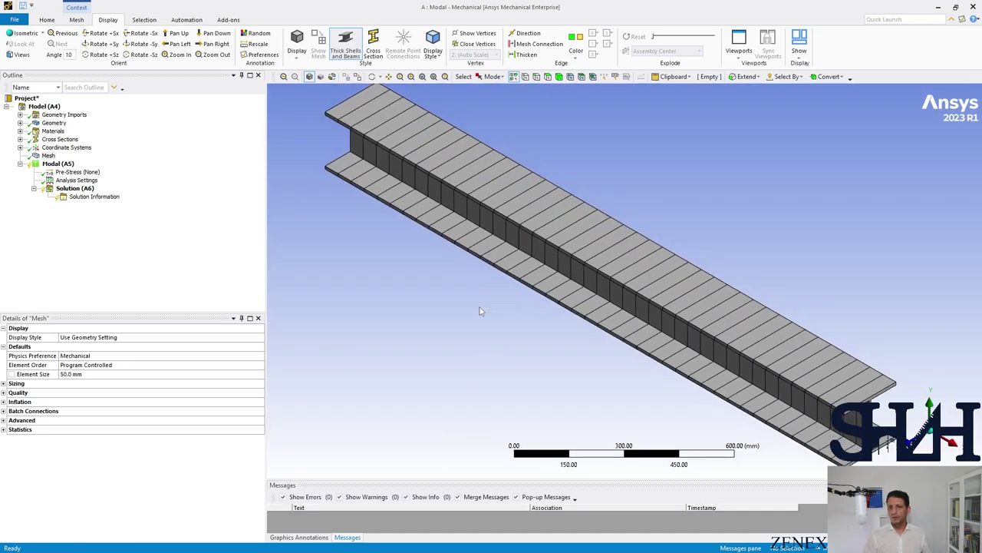
left_click(384, 145)
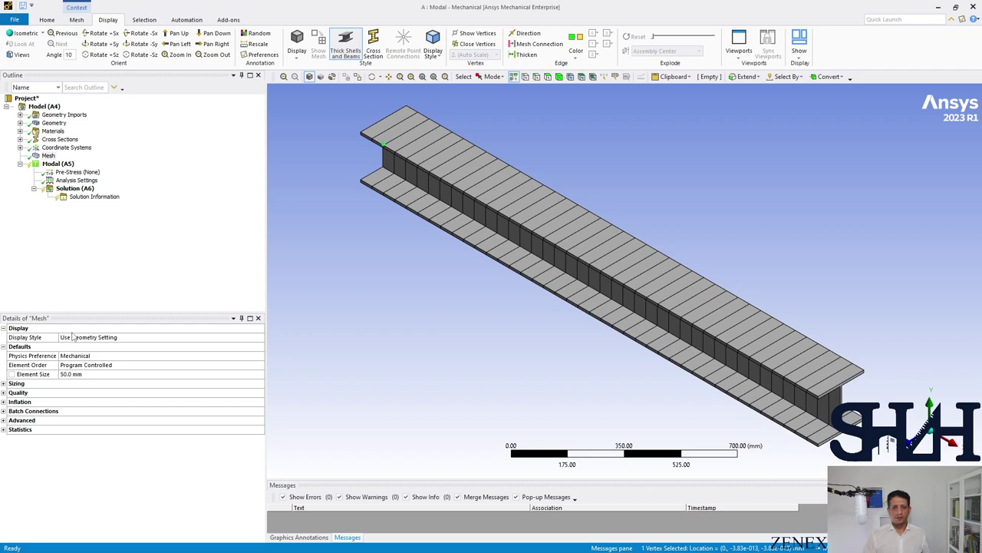
Step: Add a Fixed Support at the selected end vertex of the beam
right_click(56, 164)
mouse_move(169, 172)
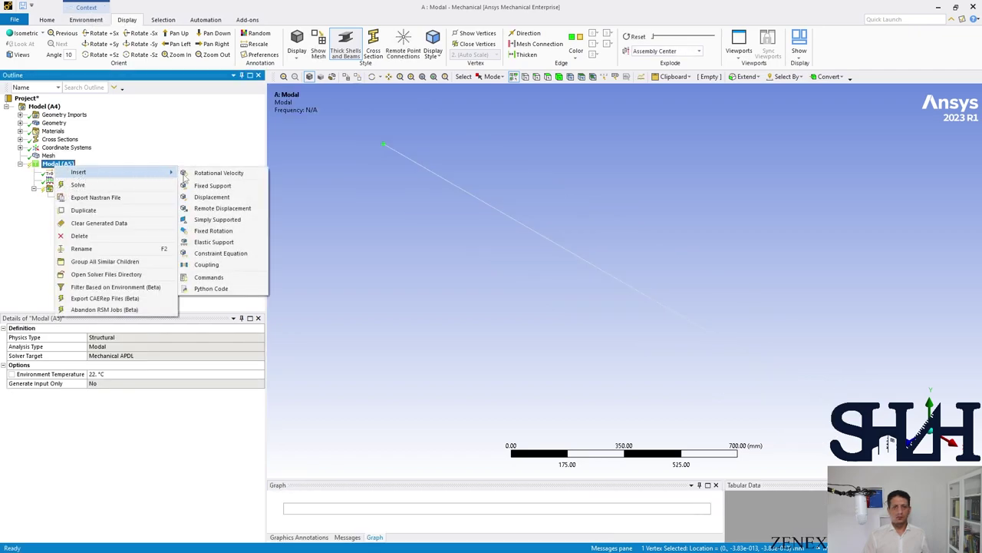
left_click(212, 186)
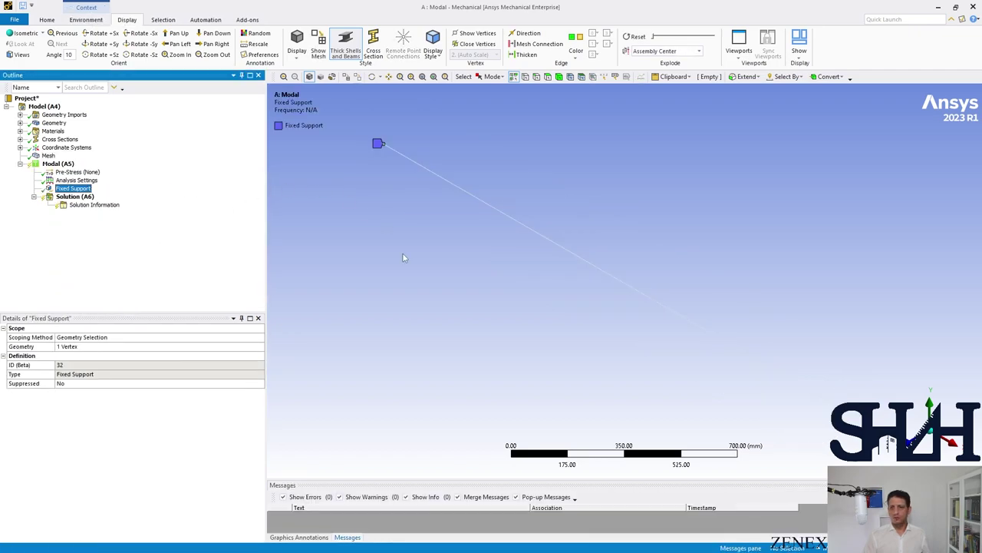
left_click(373, 44)
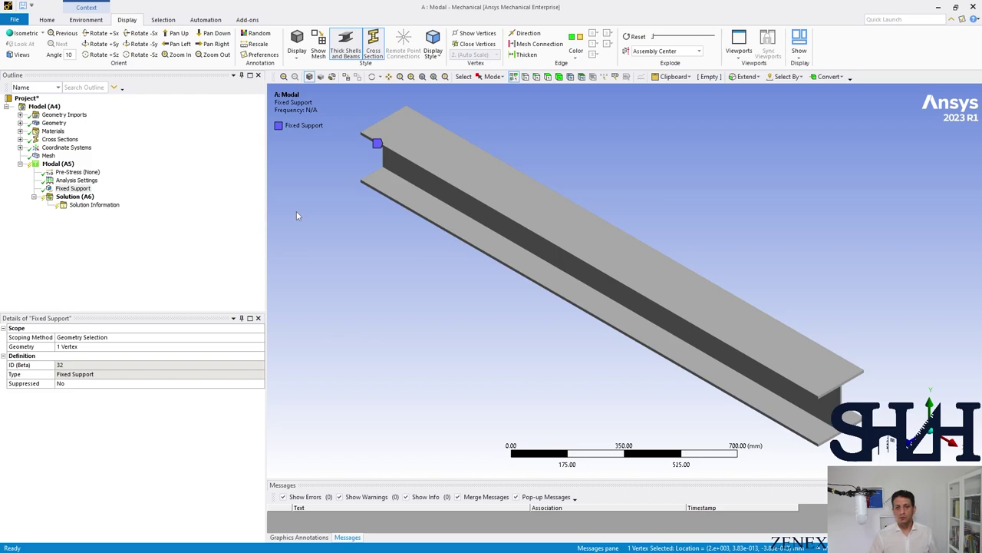
Step: Insert a 1000 kg Point Mass at the beam's 2000 mm tip
left_click(20, 123)
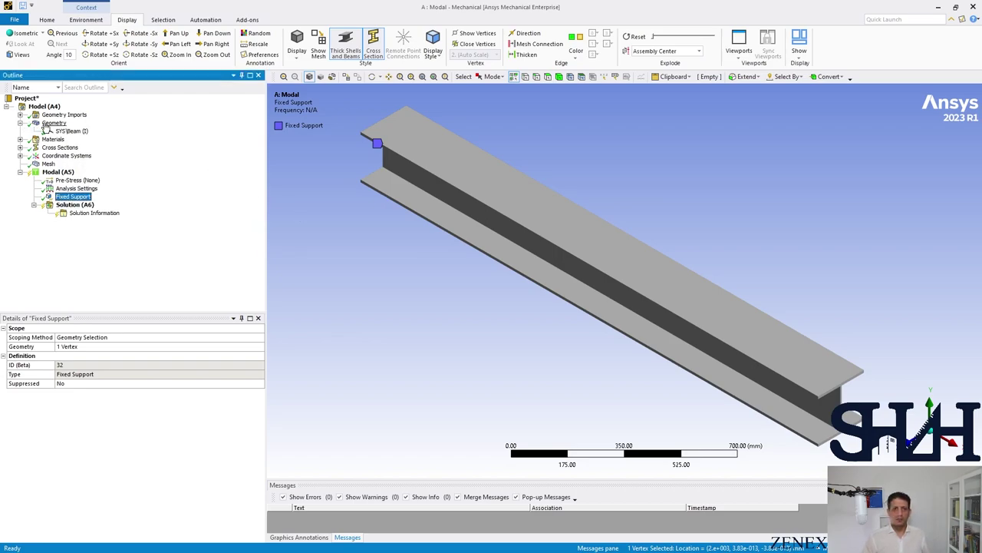
right_click(47, 122)
mouse_move(78, 130)
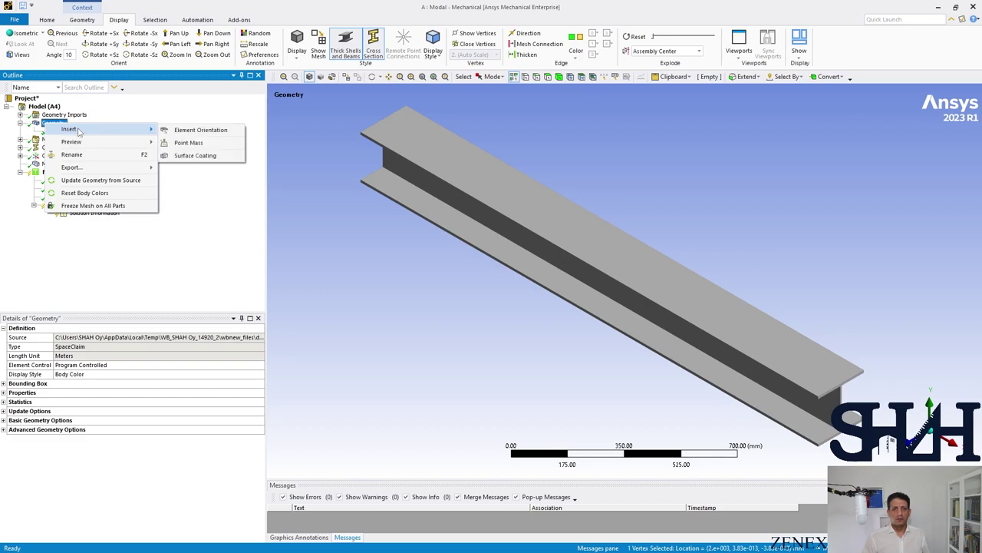
left_click(188, 143)
left_click(105, 373)
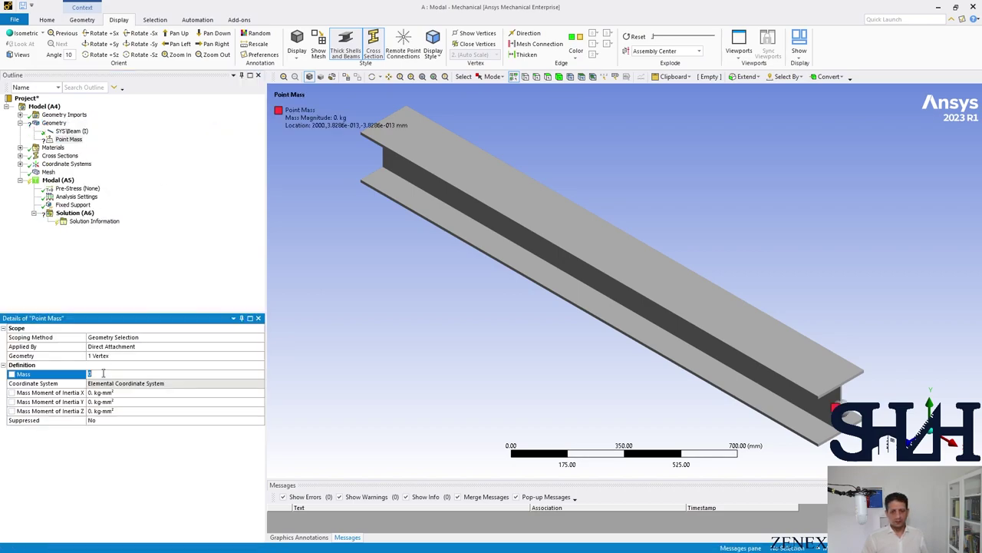
type("100")
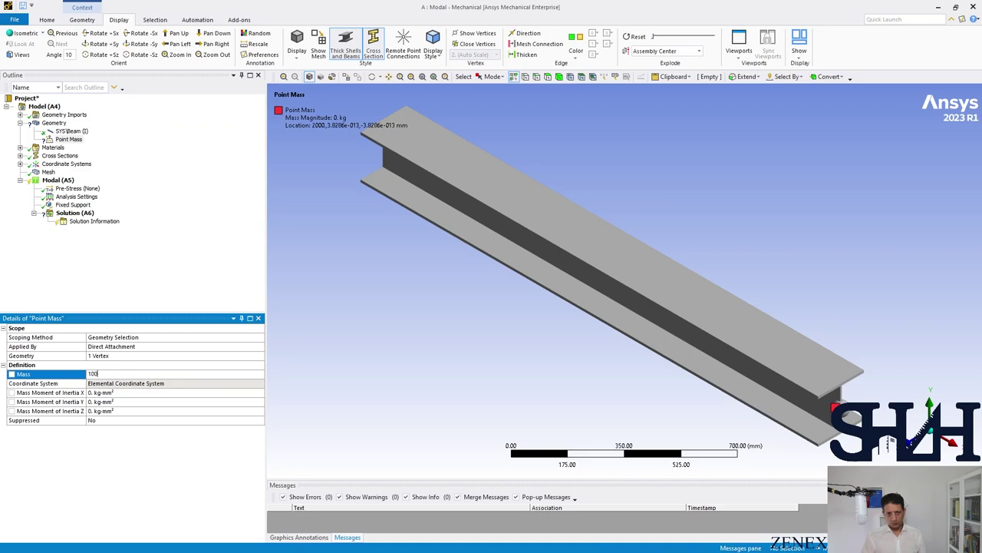
type("0")
key("Return")
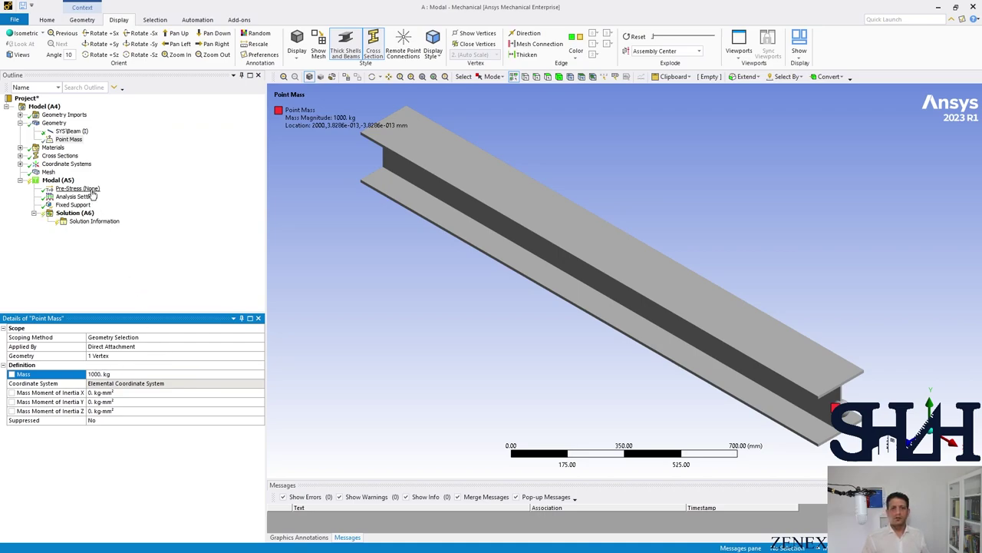
right_click(57, 180)
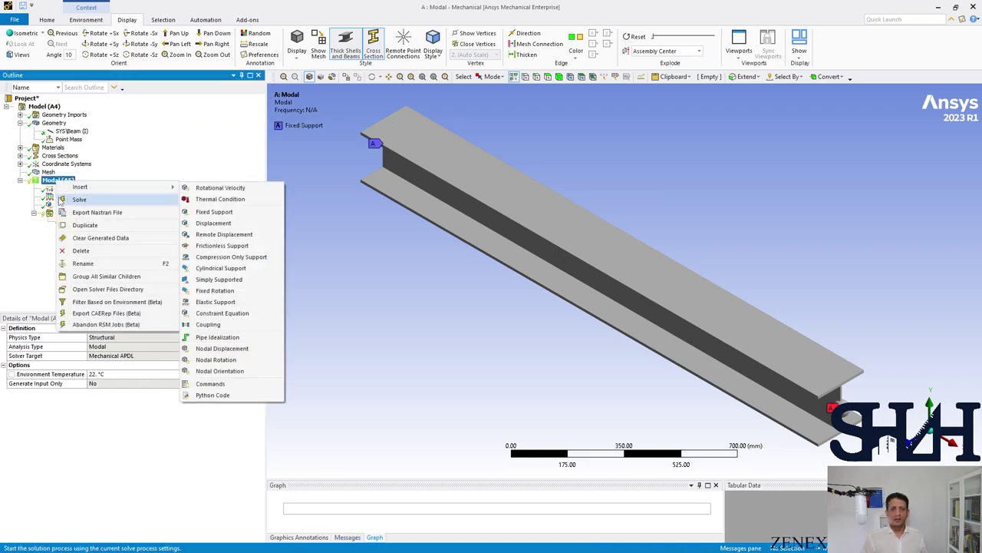
Step: Solve the modal analysis and display its frequency results, starting at 4.9679 Hz
left_click(79, 199)
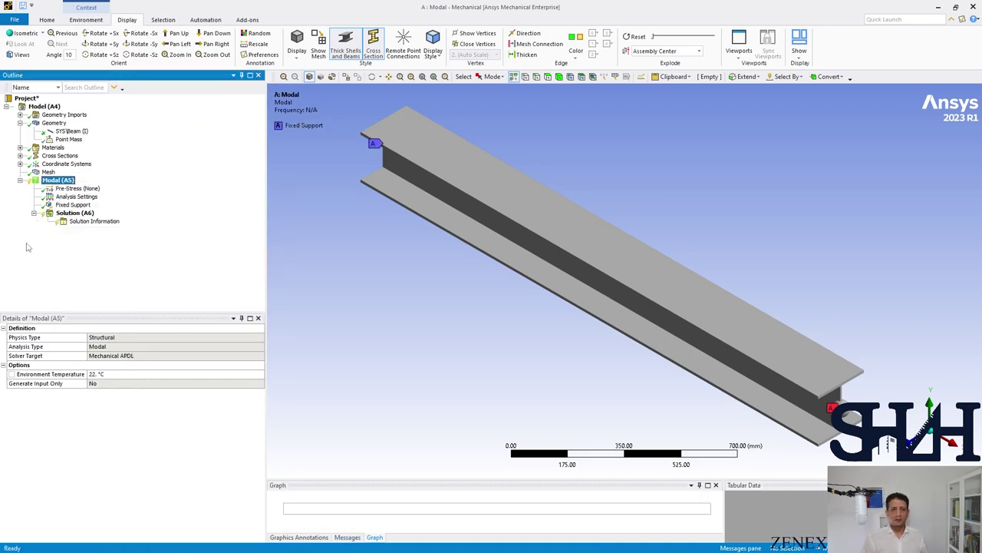
right_click(66, 218)
left_click(85, 279)
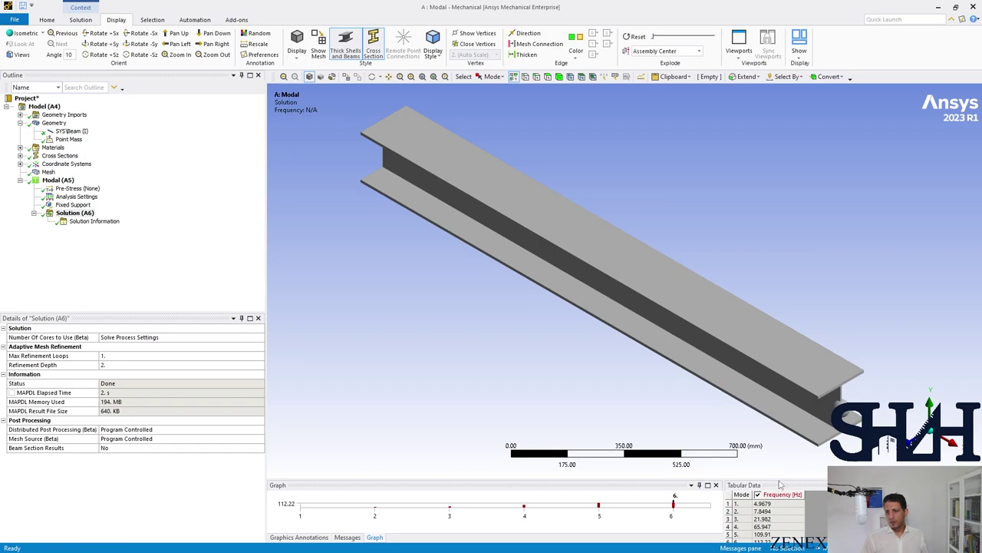
Step: Confirm six modes requested, review solver output, and select the whole Frequency column (4.9679–112.22 Hz)
left_click_drag(779, 478, 769, 381)
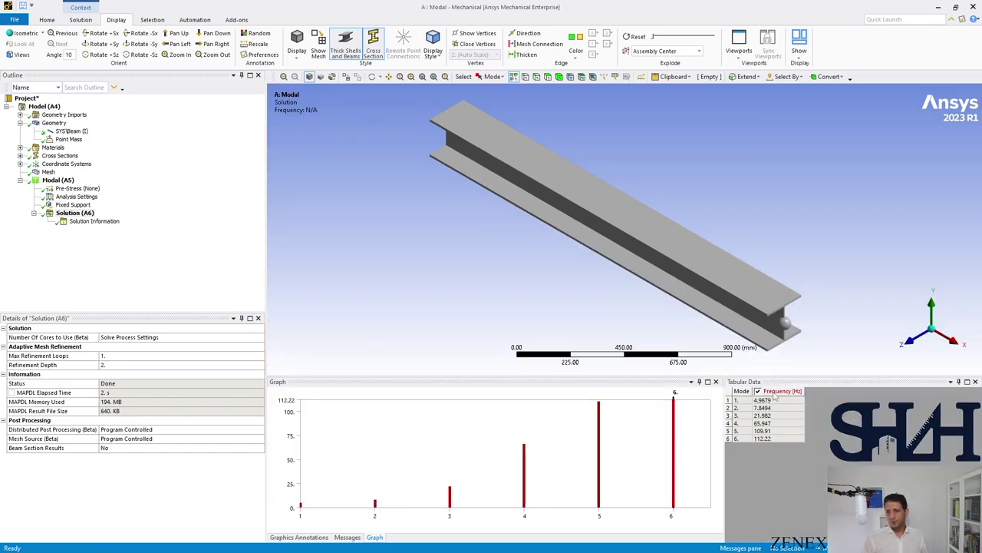
left_click(77, 196)
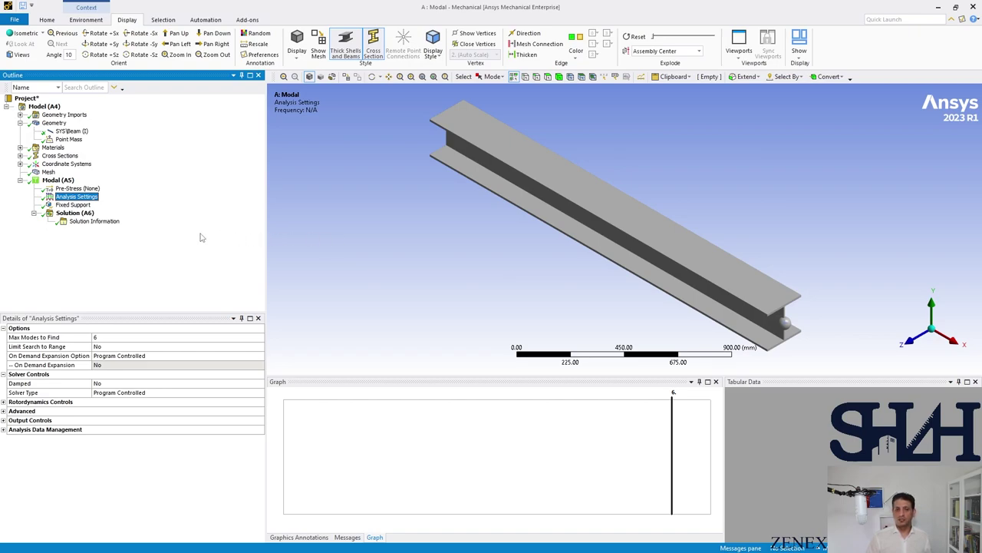
left_click(92, 221)
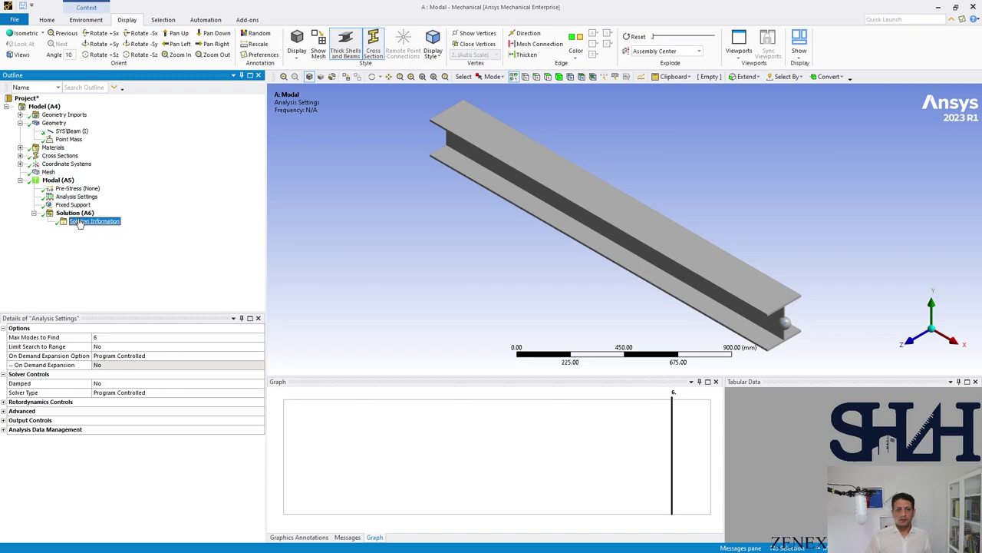
left_click(74, 213)
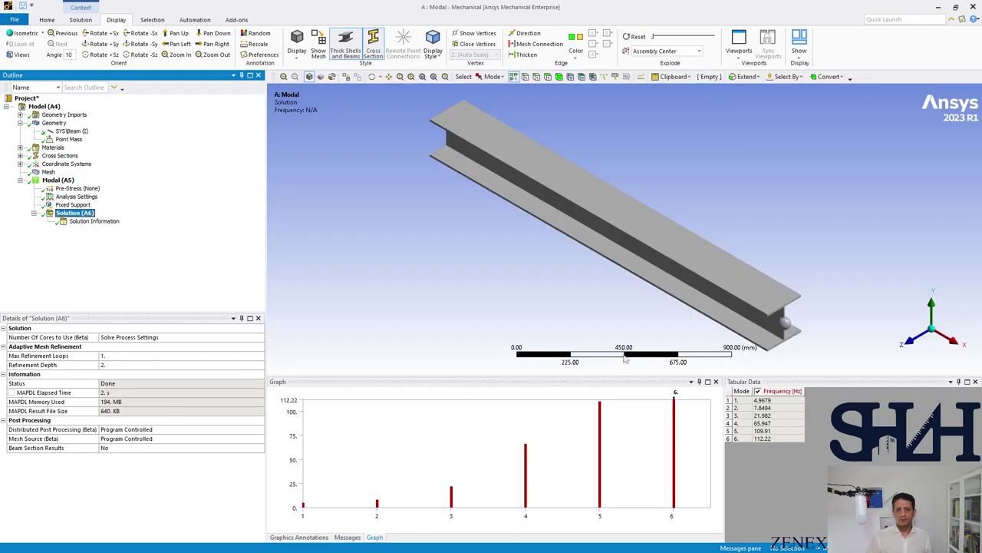
left_click(777, 391)
right_click(775, 394)
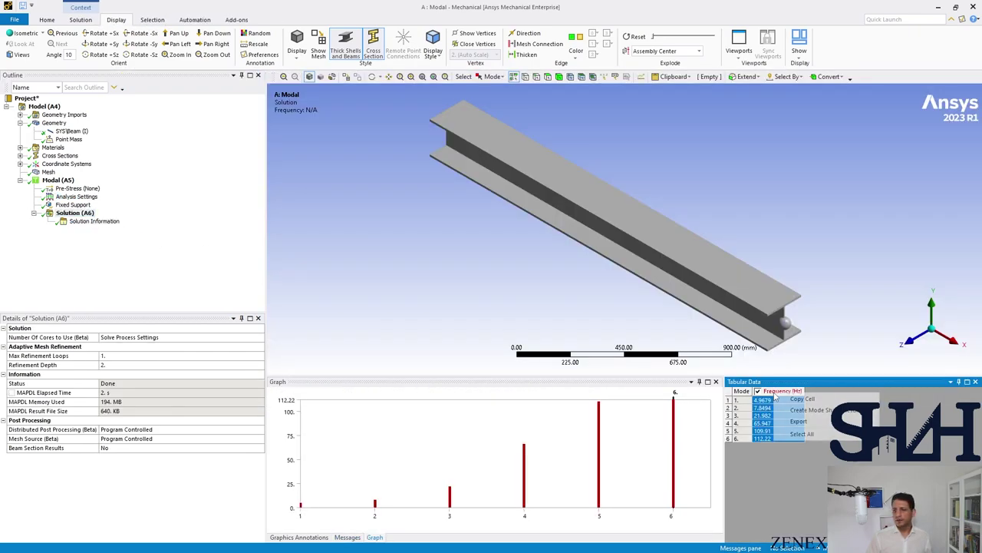
Step: Create Total Deformation results for all six modes and evaluate them all
left_click(798, 407)
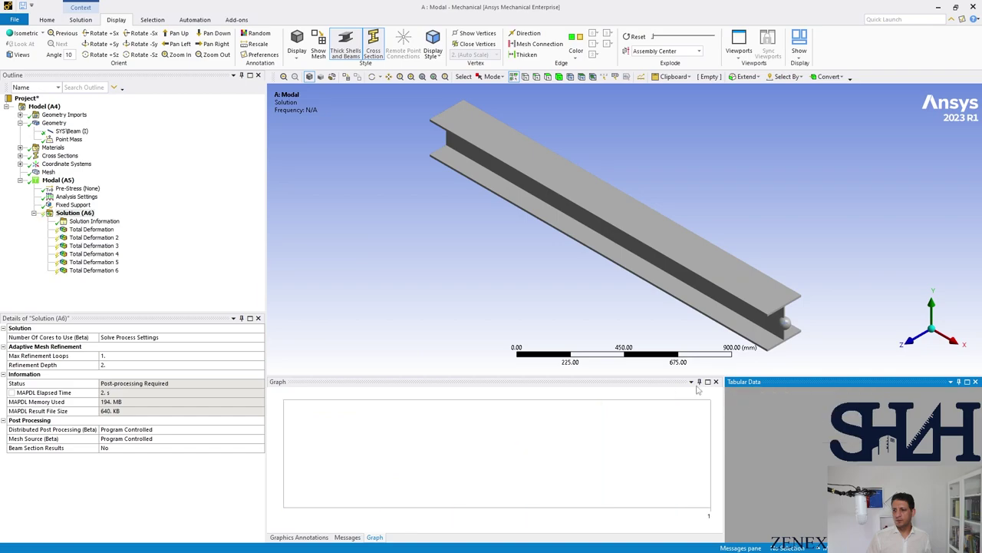
right_click(74, 212)
left_click(100, 233)
left_click(93, 237)
Step: Animate mode 1 (4.9679 Hz) and mode 2 (7.8494 Hz), then check hand-calculation notes
left_click(91, 229)
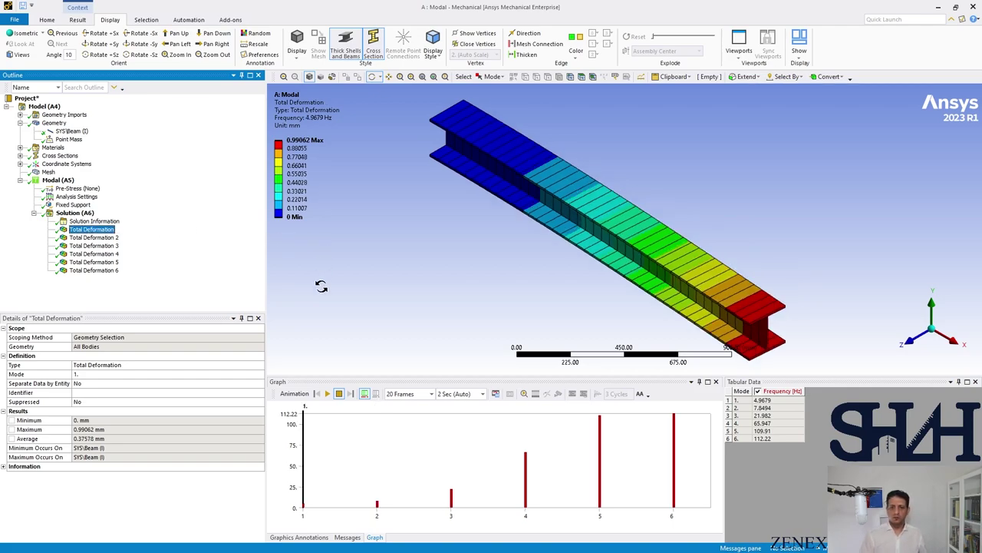
left_click(327, 393)
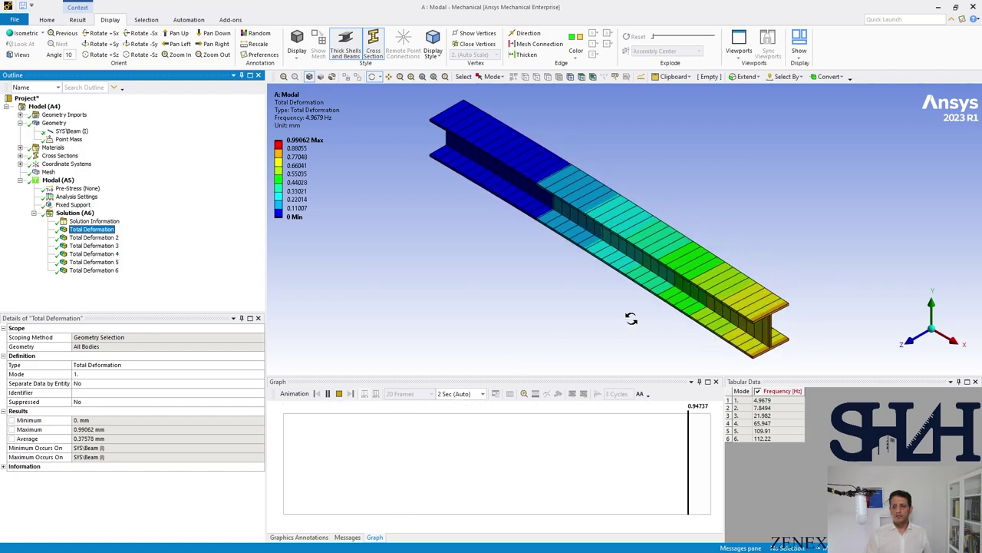
left_click(93, 238)
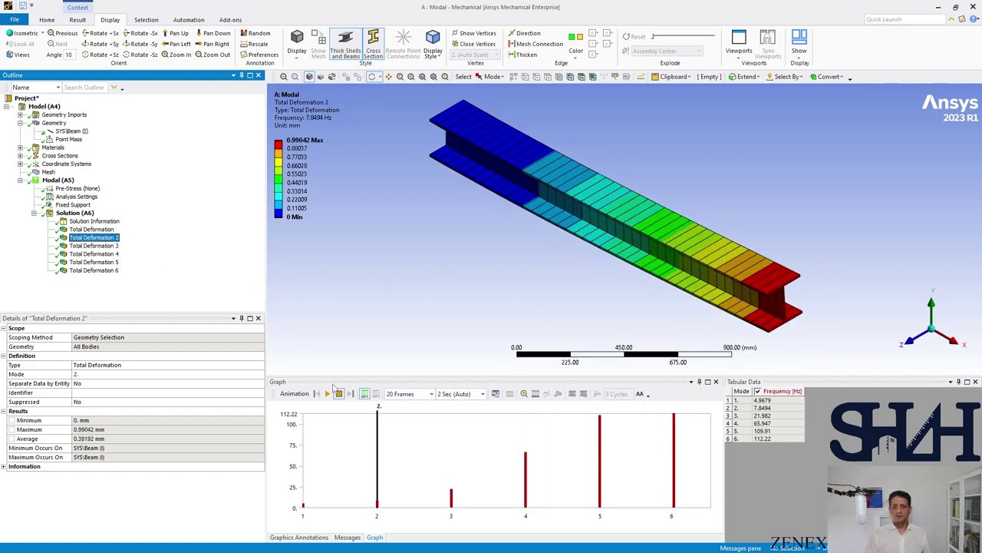
left_click(328, 393)
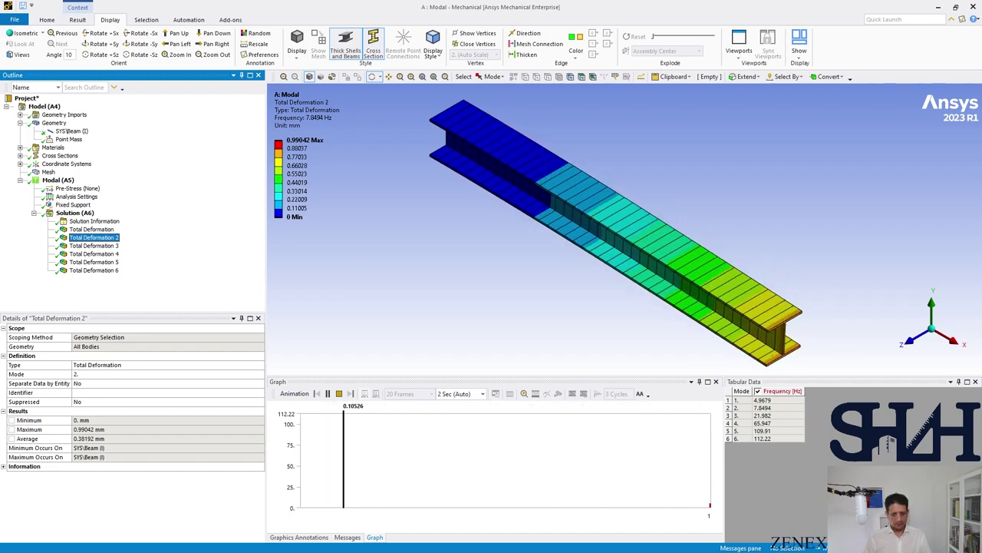
left_click_drag(507, 552, 659, 75)
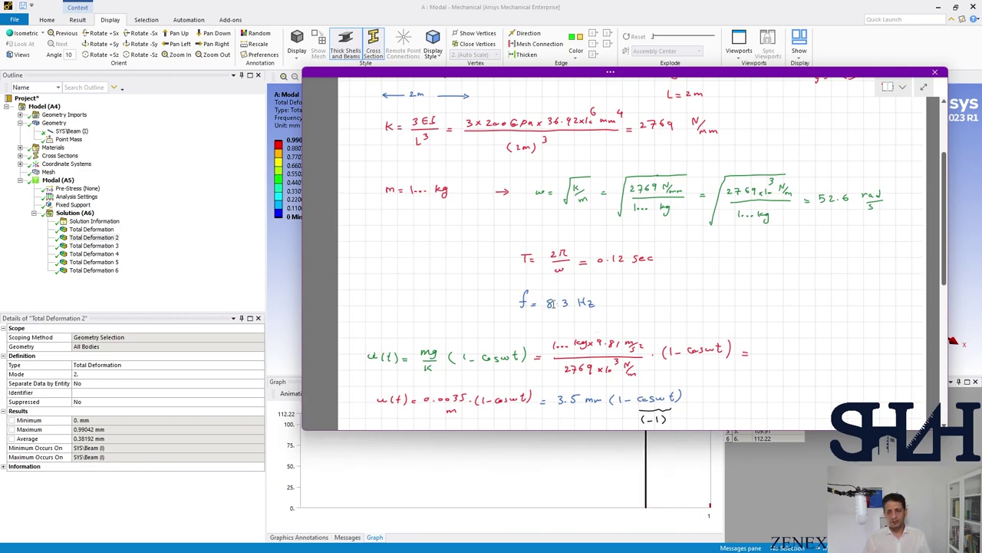
left_click_drag(752, 75, 583, 549)
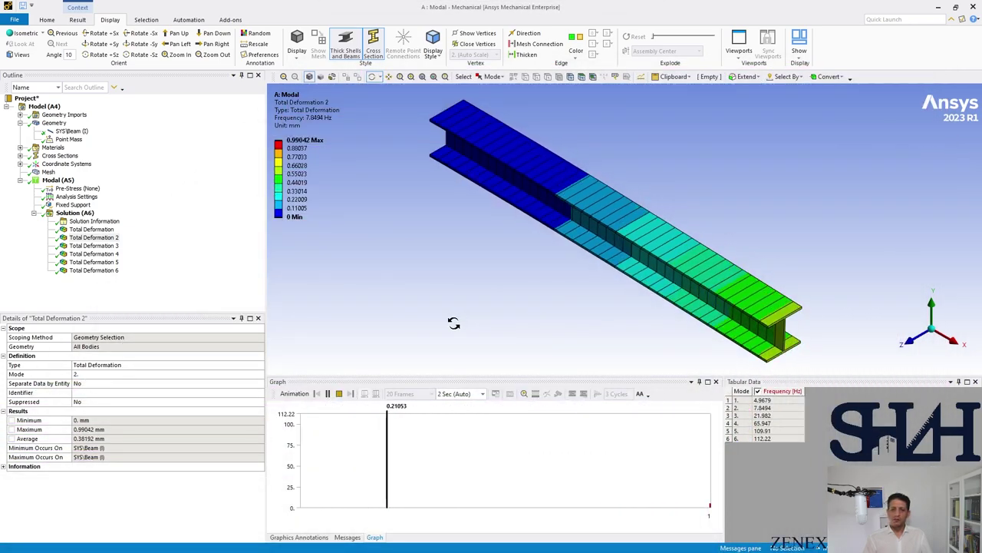
Step: Stop the second mode animation and display Total Deformation 3, the 21.982 Hz mode shape
left_click(338, 393)
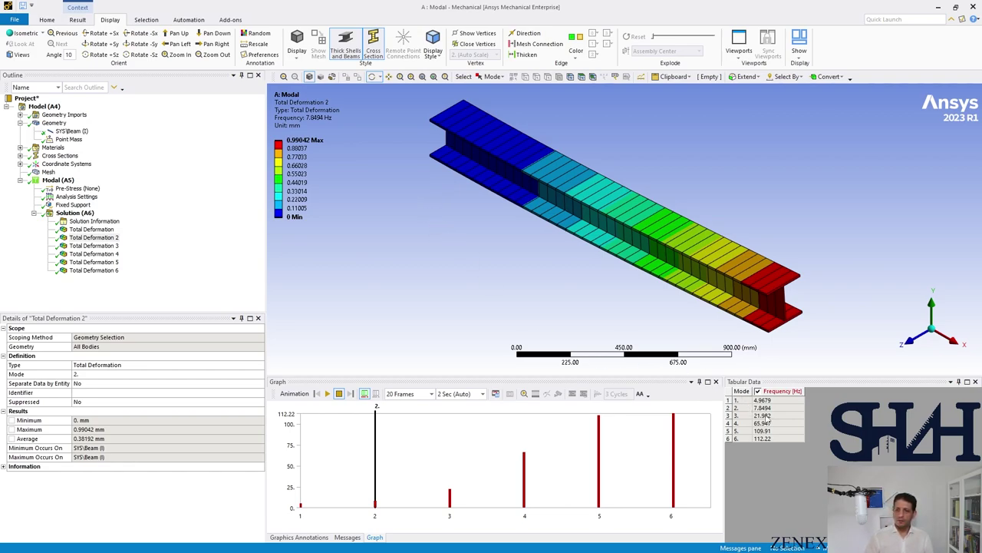
left_click(742, 409)
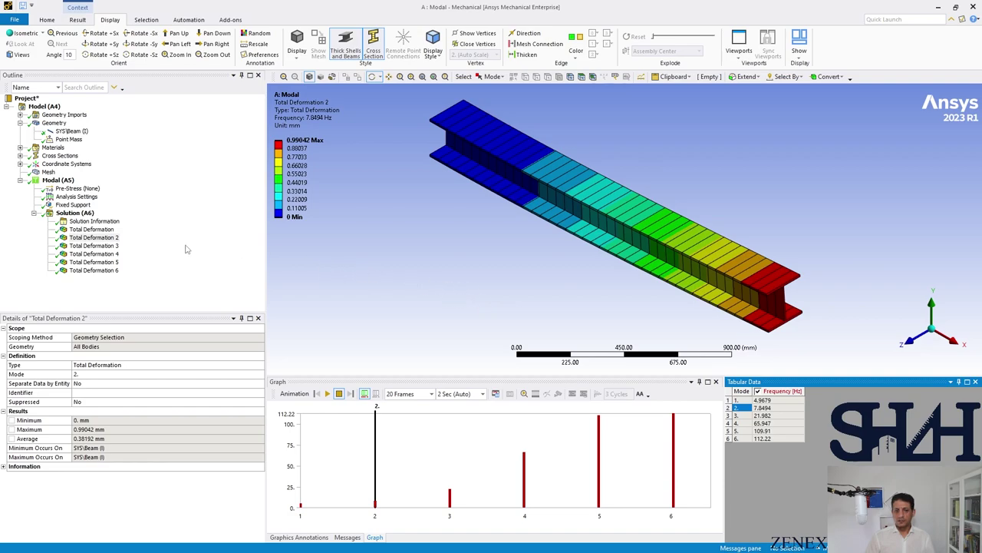
left_click(108, 246)
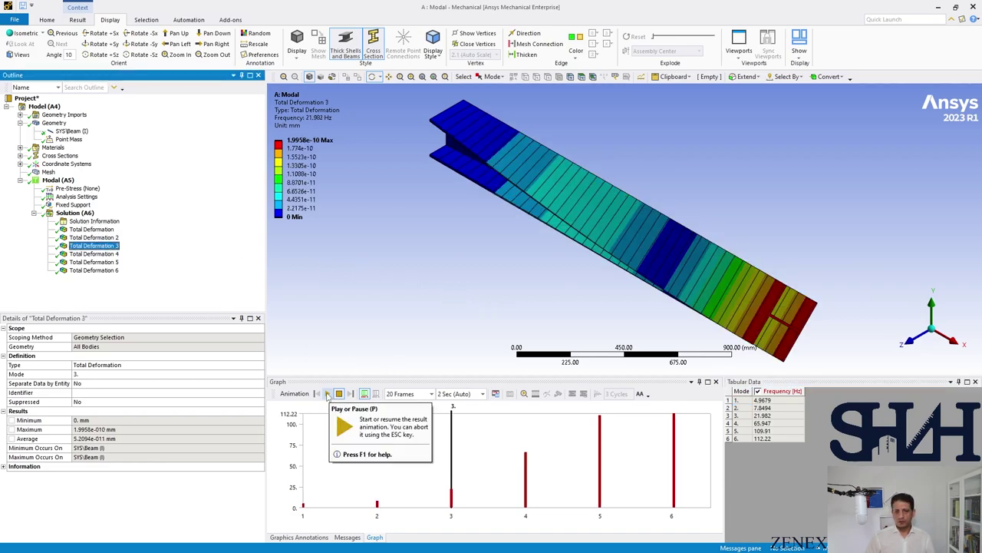
Step: Animate the third mode shape, then the fourth mode shape at 65.947 Hz
left_click(327, 394)
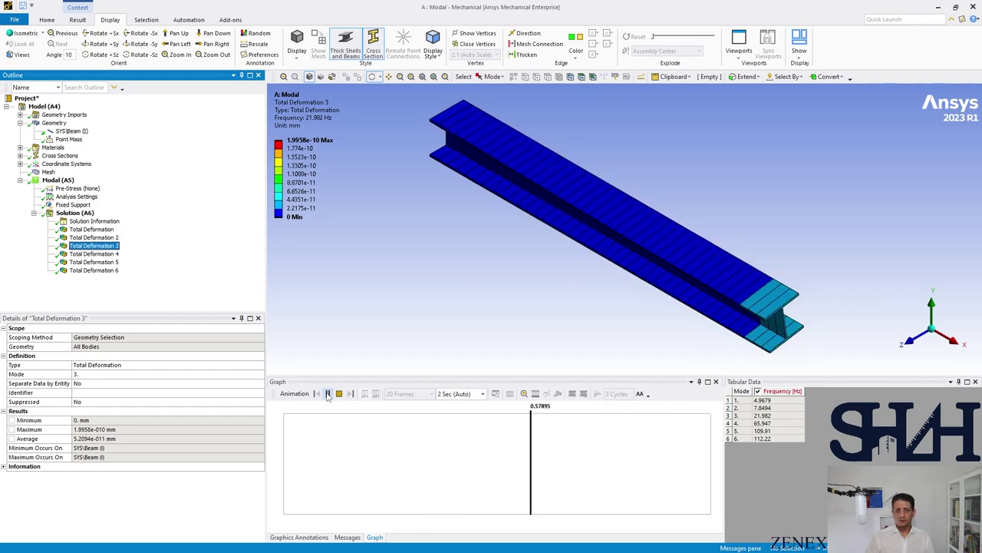
left_click(327, 394)
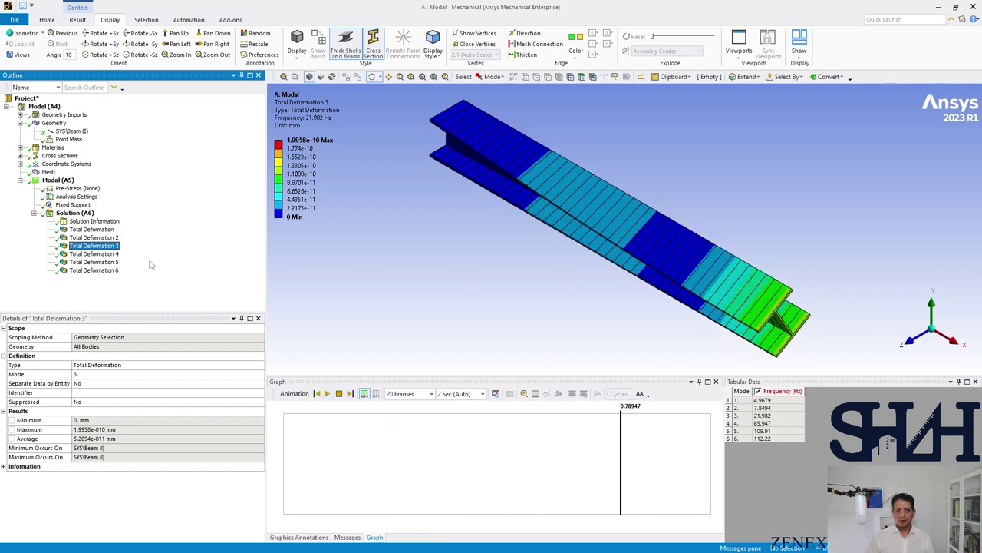
left_click(94, 253)
left_click(328, 394)
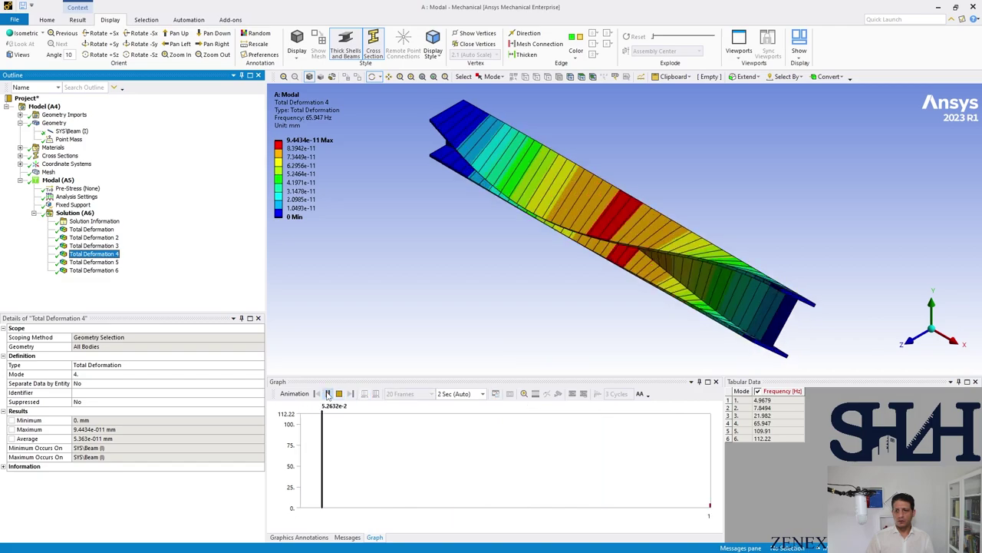
left_click(328, 394)
Step: Animate the fifth (109.91 Hz) and sixth (112.22 Hz) mode shapes, then close Mechanical
left_click(93, 262)
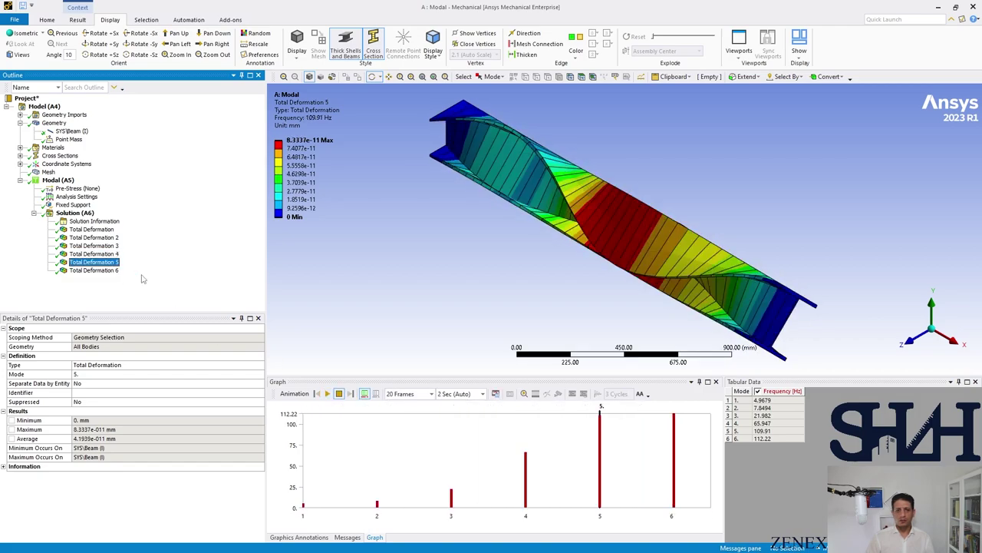
left_click(328, 394)
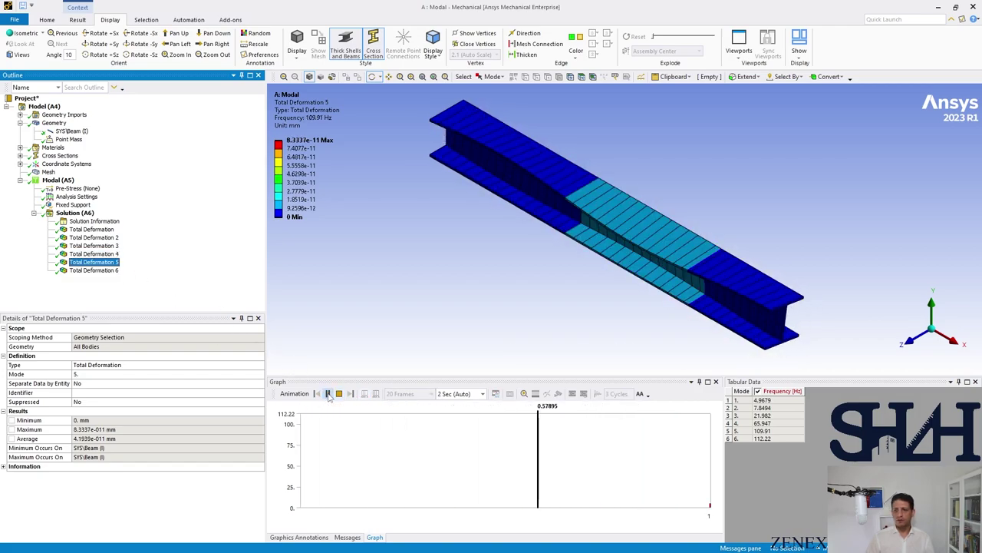
left_click(328, 394)
left_click(93, 270)
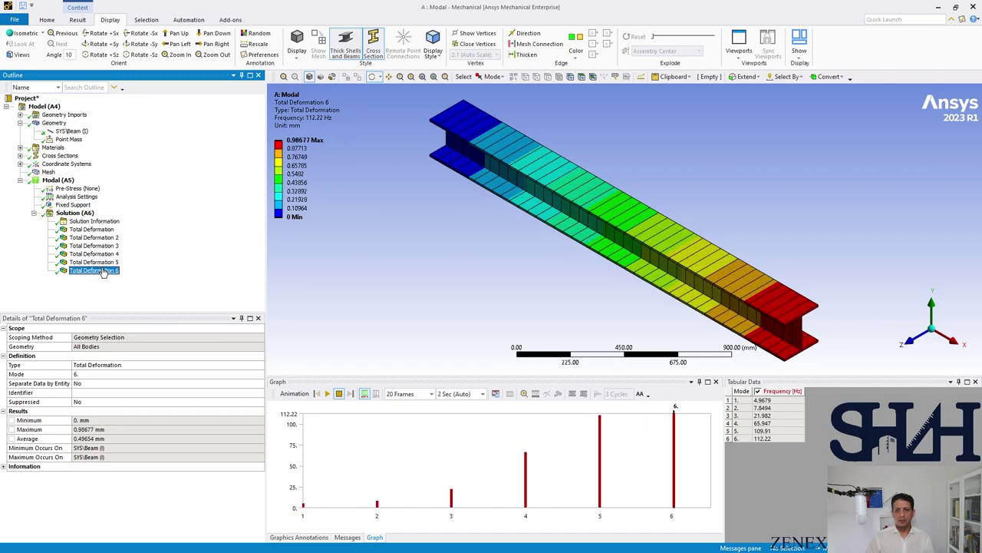
left_click(328, 394)
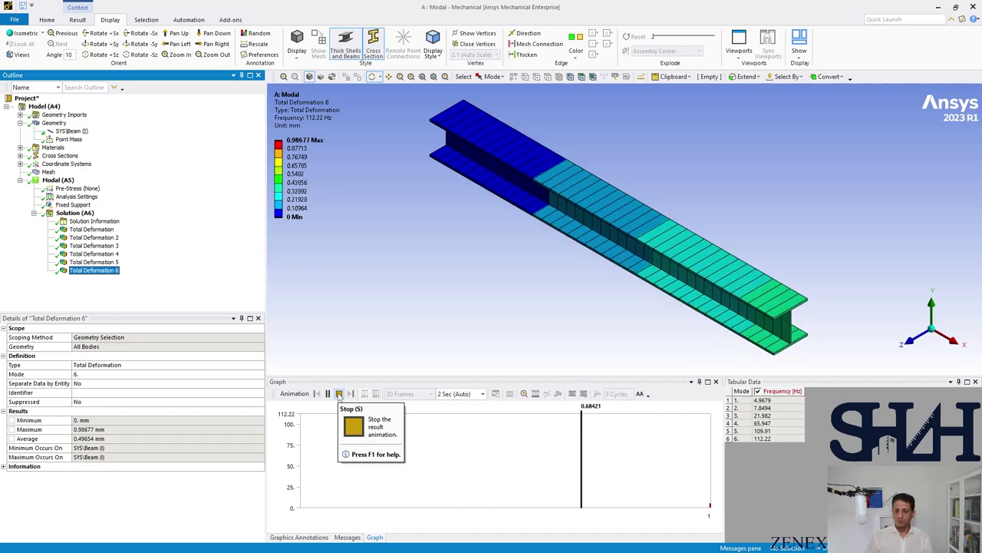
left_click(339, 394)
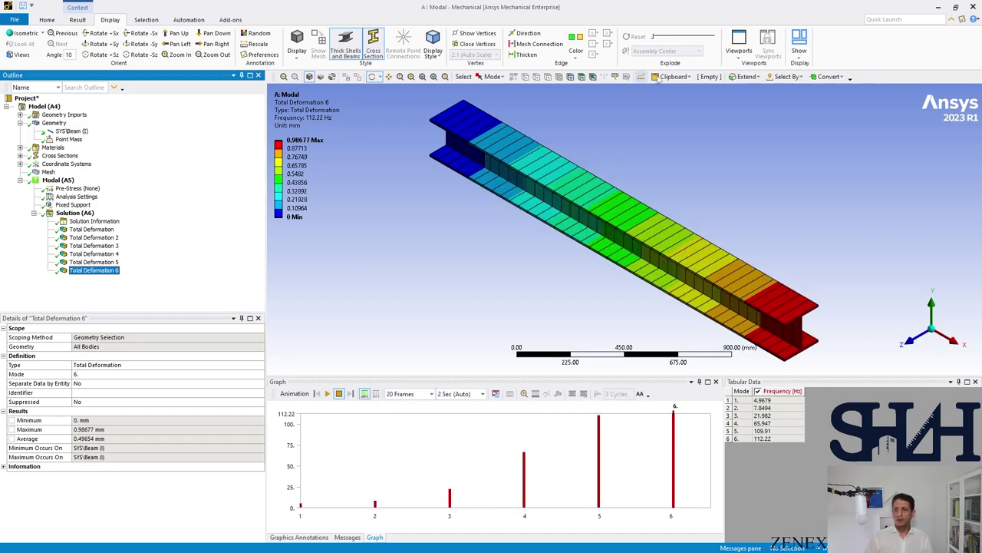
left_click(973, 6)
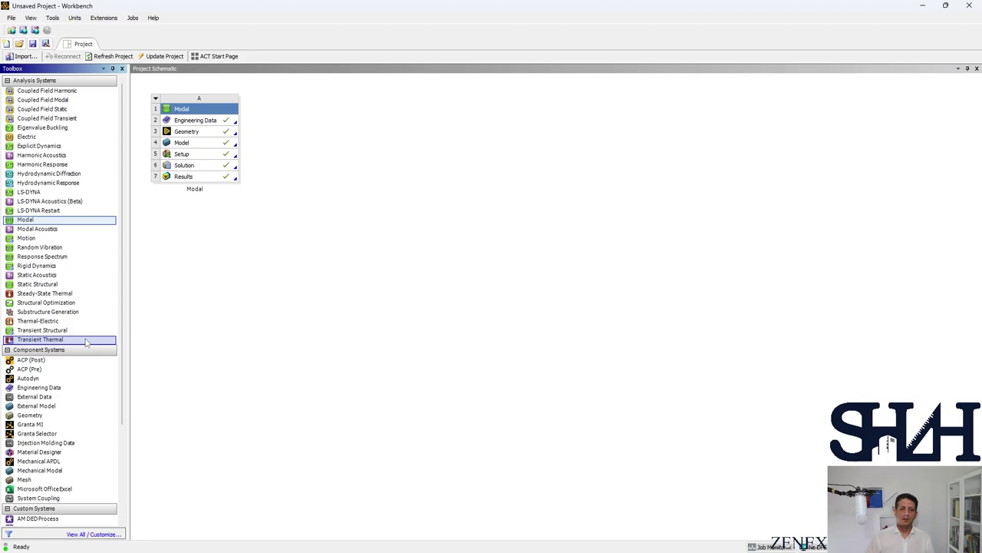
Step: Link a Transient Structural system to the Modal Solution cell and open its Model in Mechanical
left_click_drag(41, 331, 192, 170)
double_click(192, 146)
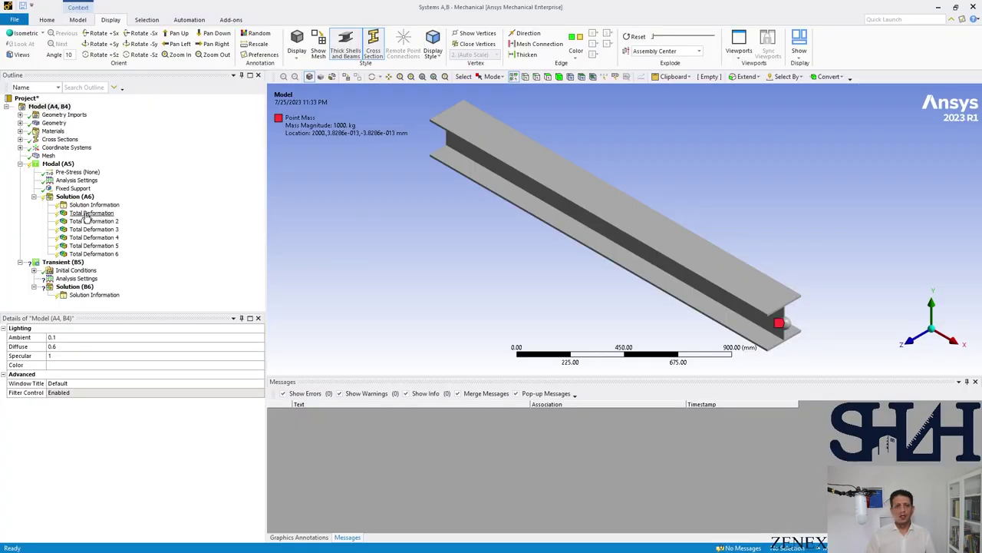
Step: Re-solve the modal analysis solution
left_click(75, 197)
right_click(74, 196)
left_click(90, 217)
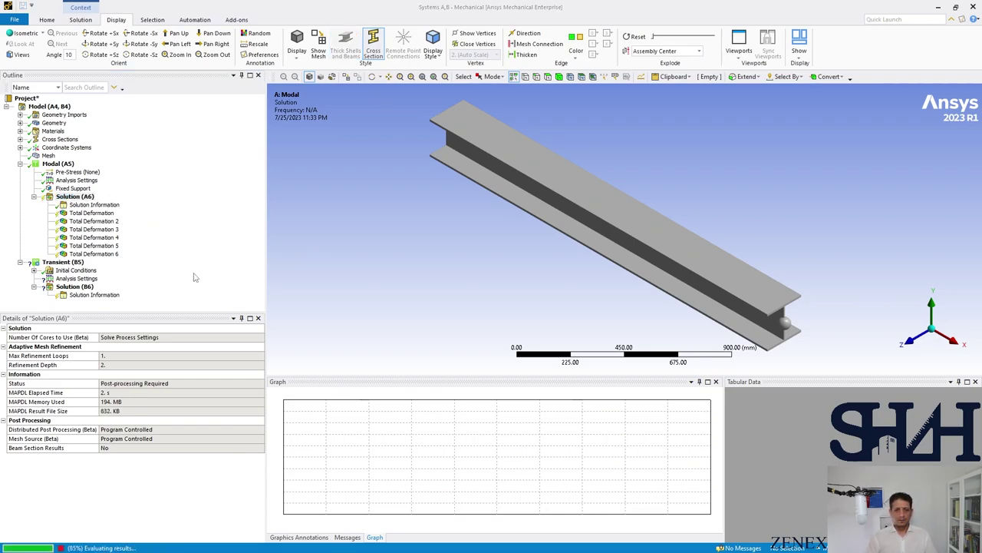
Step: Set the transient analysis to 5 load steps, each defined by 50 substeps
left_click(85, 279)
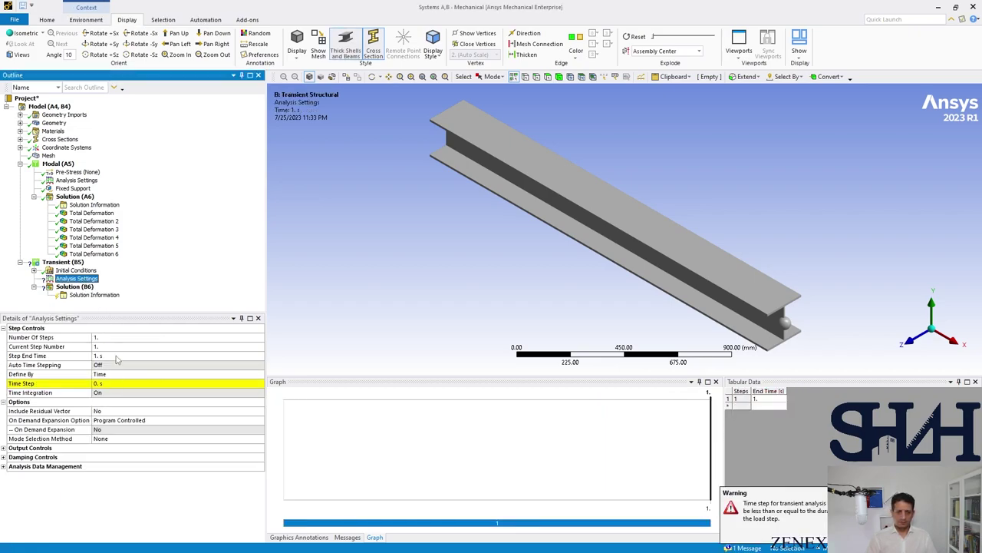
left_click(112, 337)
key("Return")
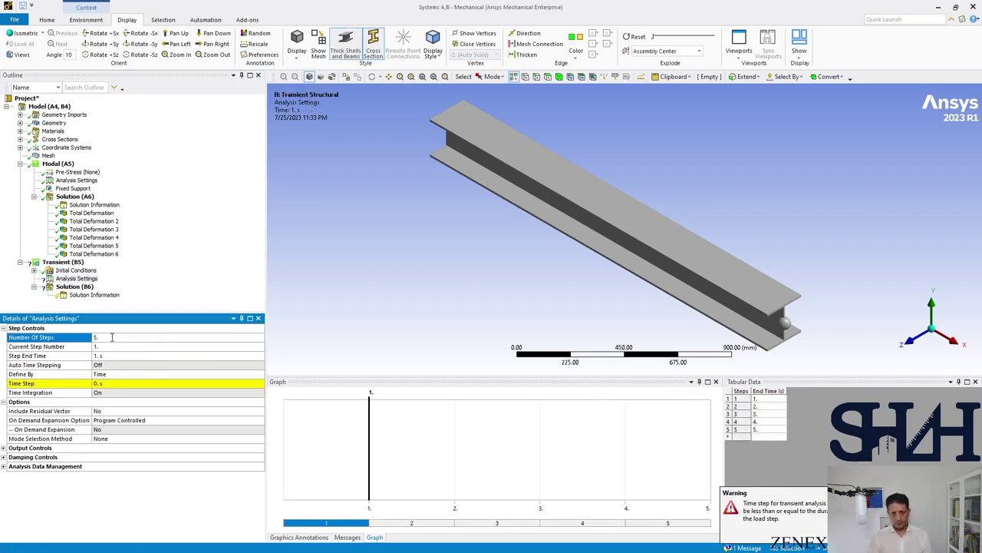
left_click(645, 527, "shift")
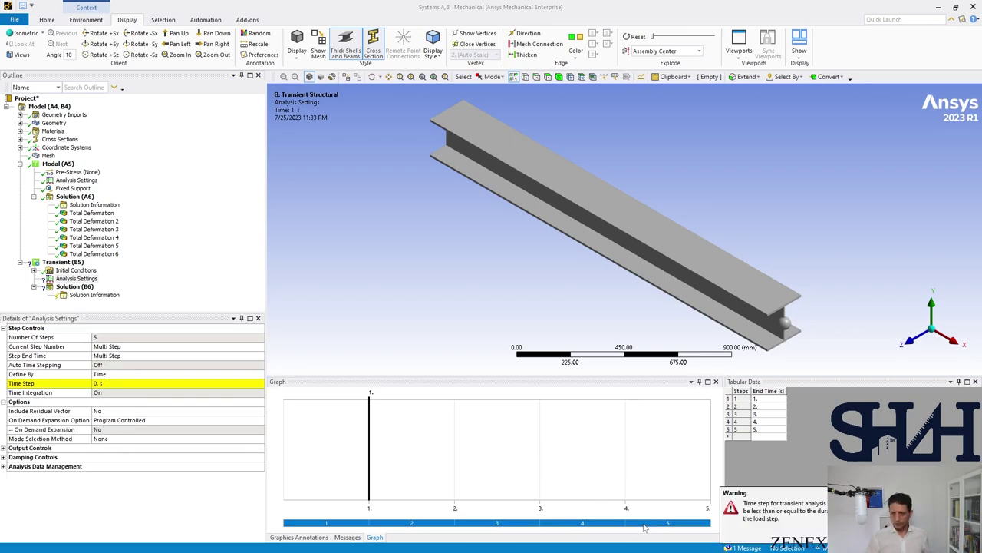
double_click(112, 374)
left_click(103, 384)
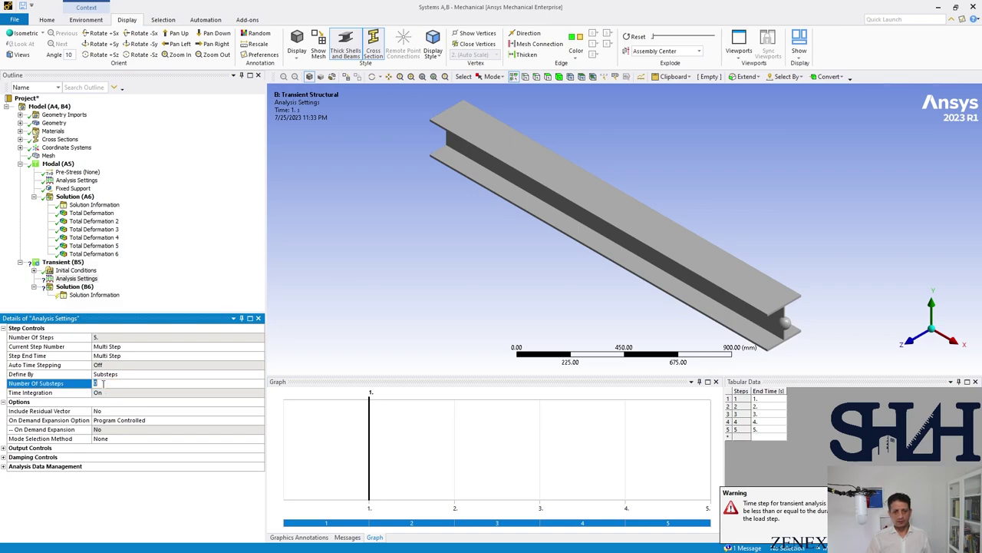
type("0")
key("Return")
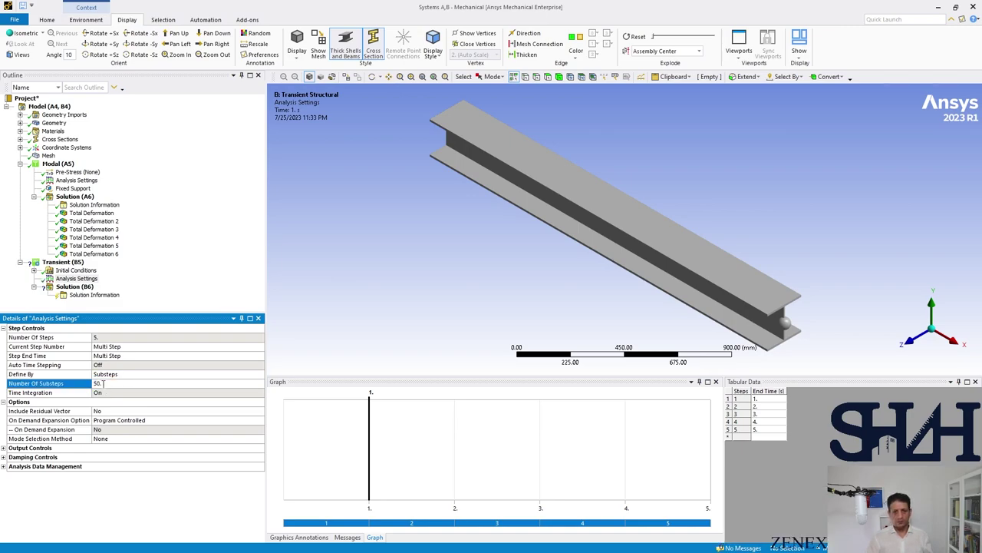
Step: Set Numerical Damping to Manual with a value of 0
left_click(4, 458)
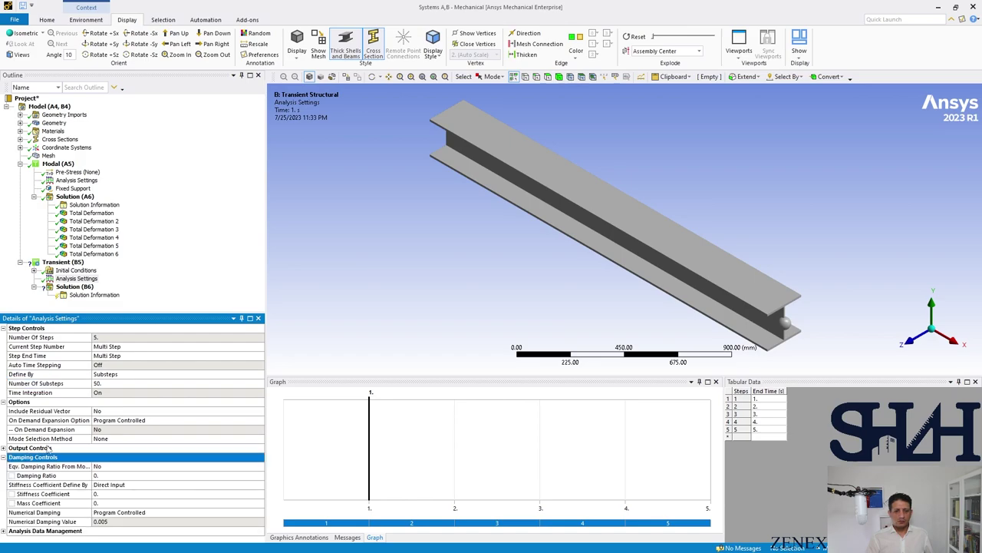
double_click(114, 513)
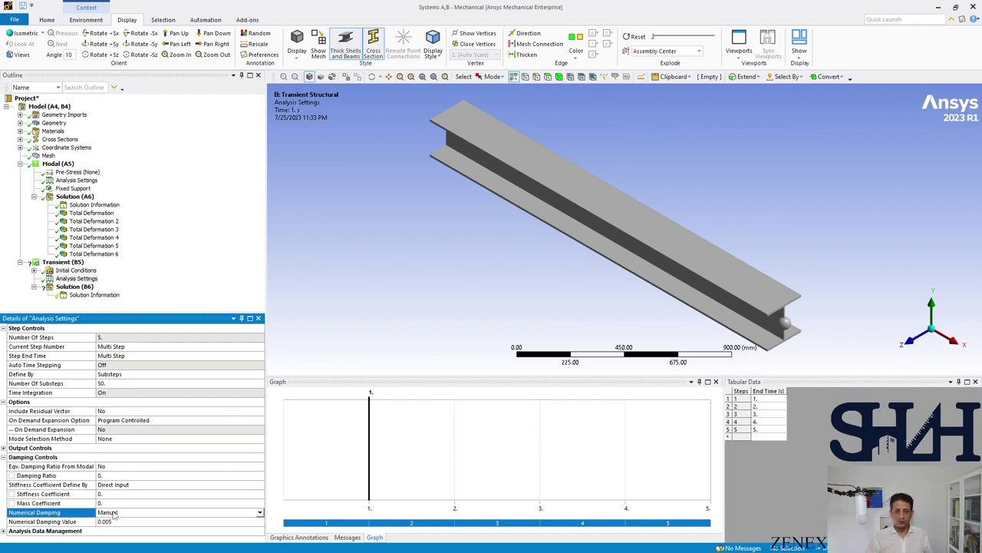
left_click(116, 521)
type("0")
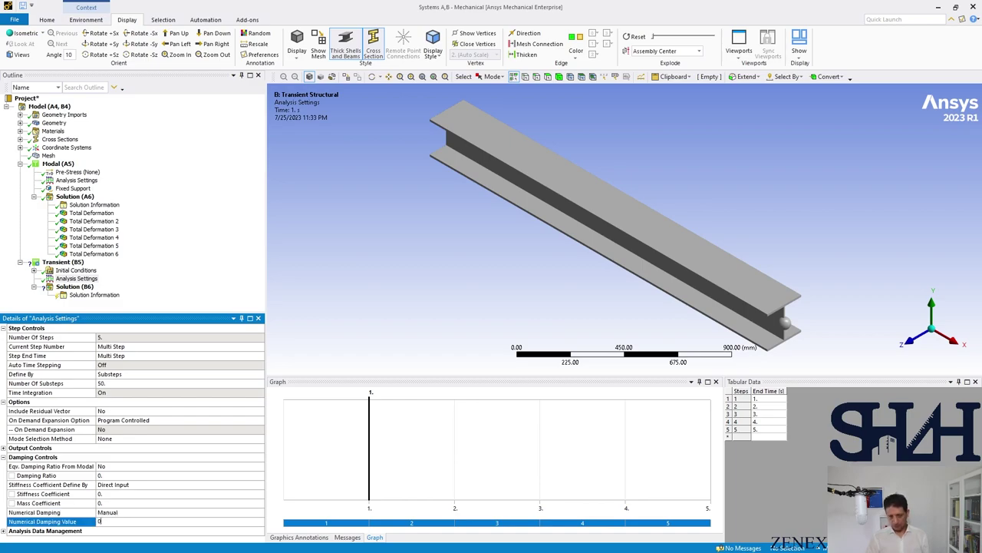
Step: Insert an Acceleration load on Transient (B5) defined by components, Y = 9806 mm/s²
right_click(70, 264)
mouse_move(115, 270)
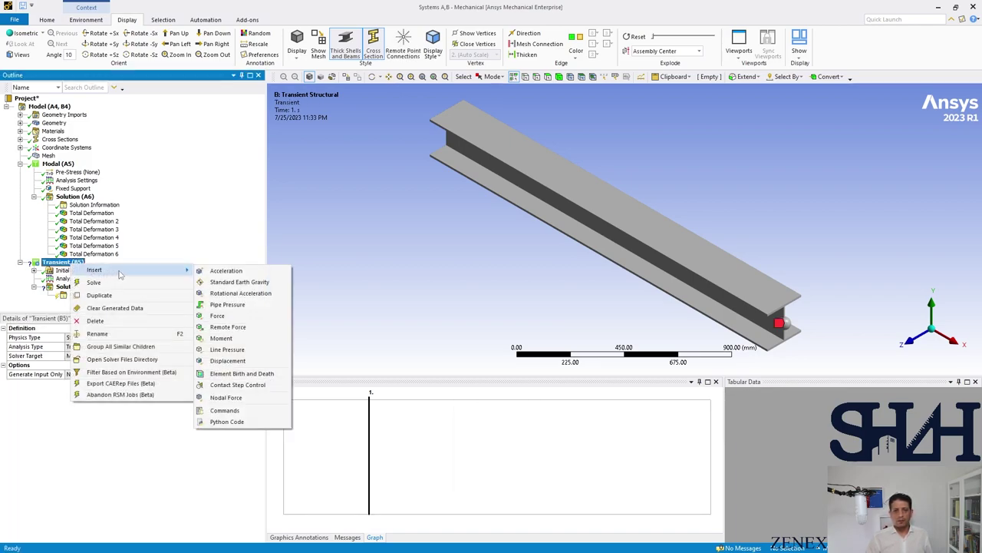
left_click(226, 270)
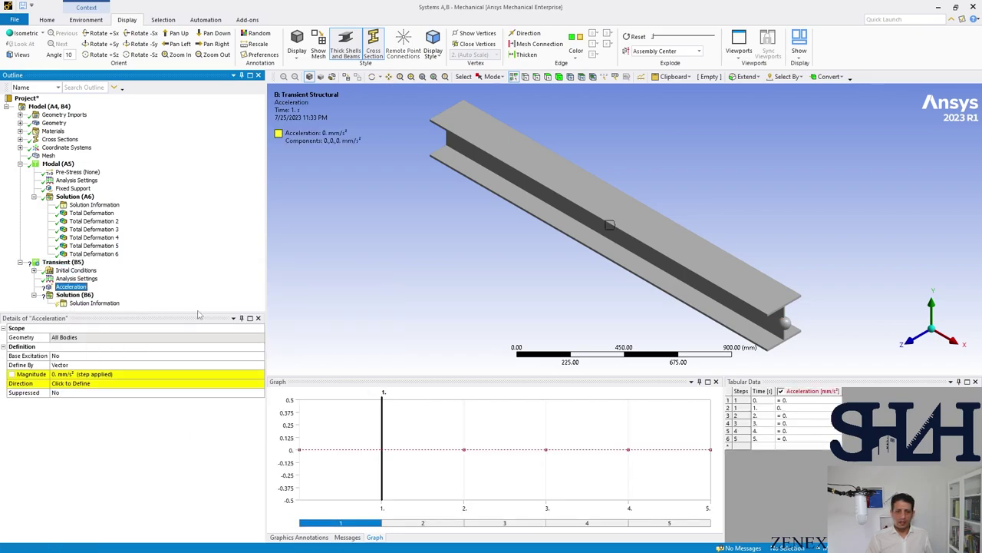
left_click(73, 373)
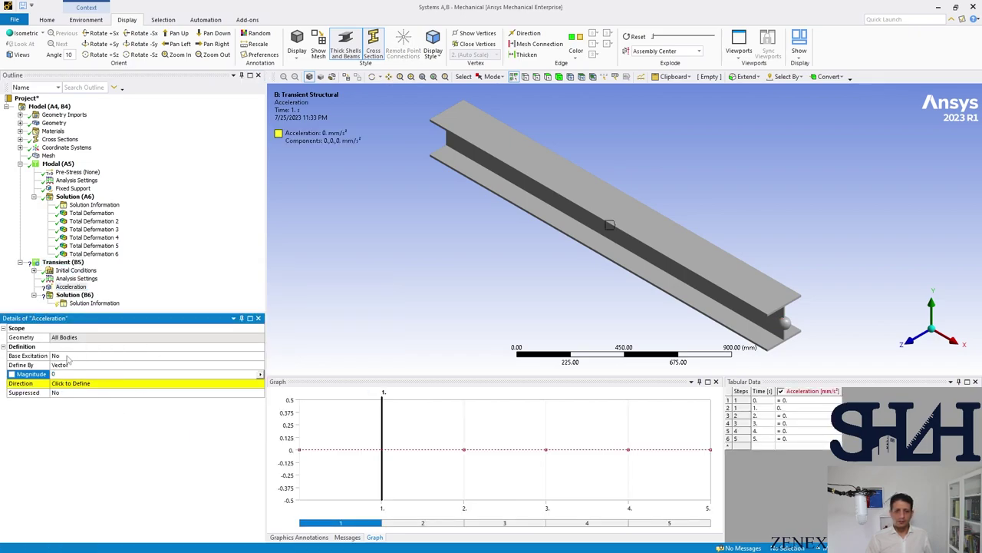
left_click(66, 366)
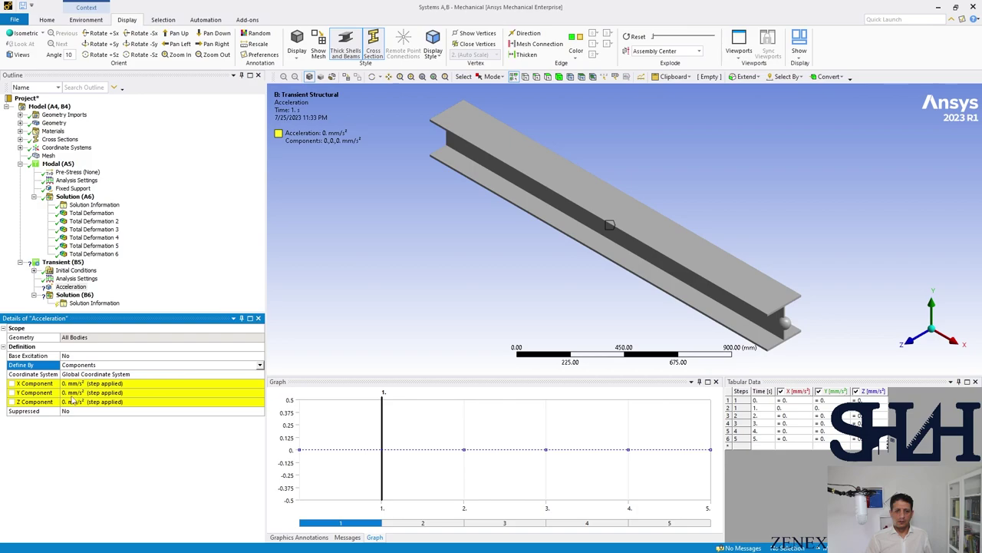
left_click(73, 393)
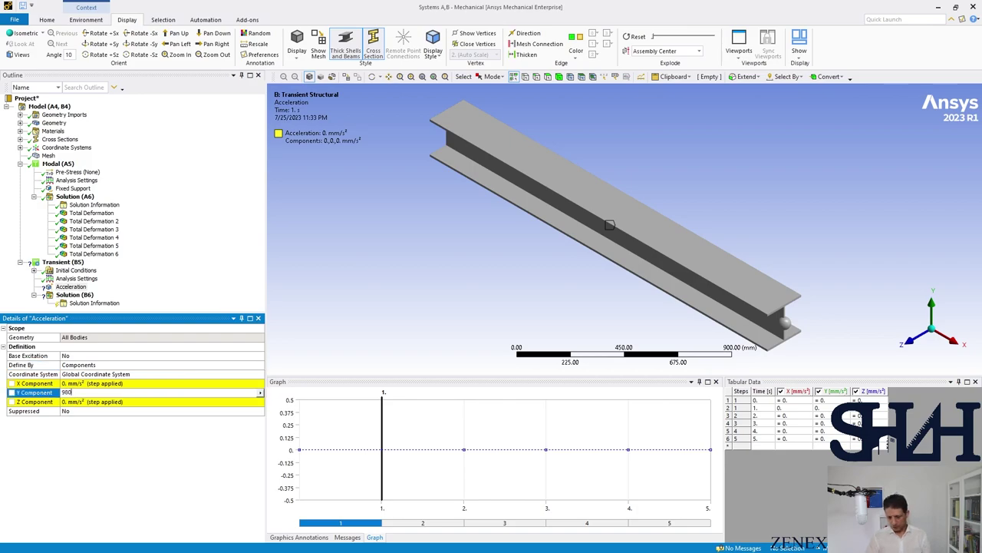
key("Return")
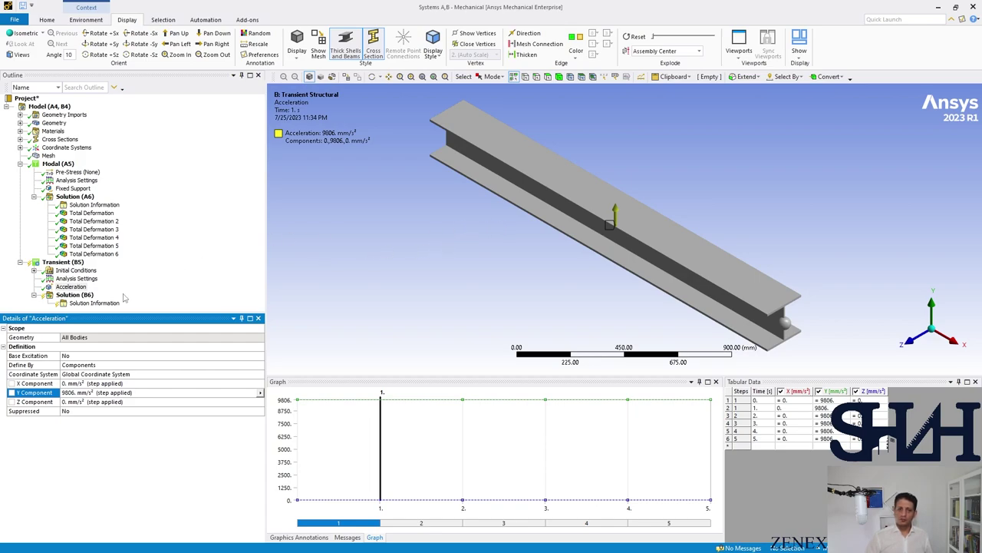
right_click(71, 295)
Step: Add a Y-axis Directional Deformation result under Solution (B6) and solve the transient analysis
mouse_move(100, 298)
mouse_move(206, 300)
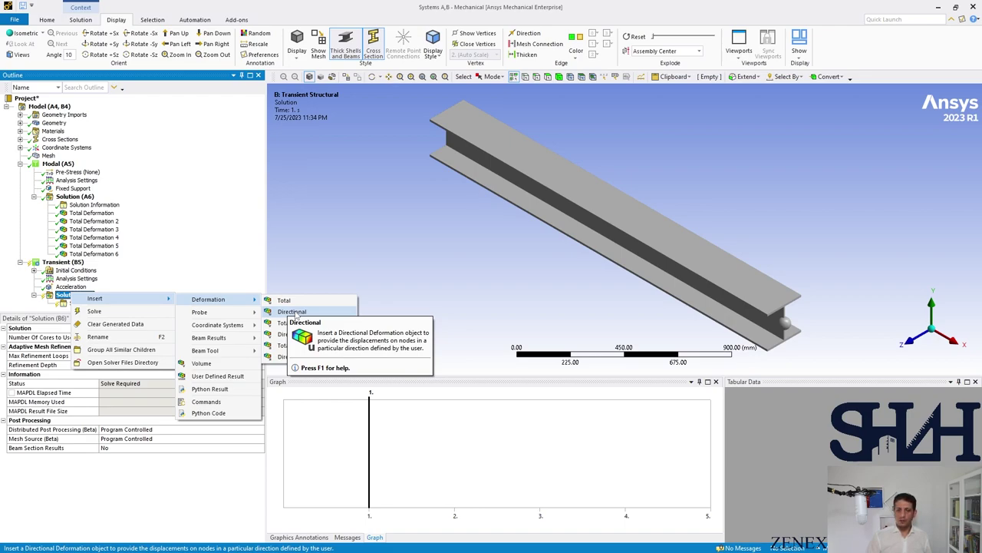
left_click(295, 311)
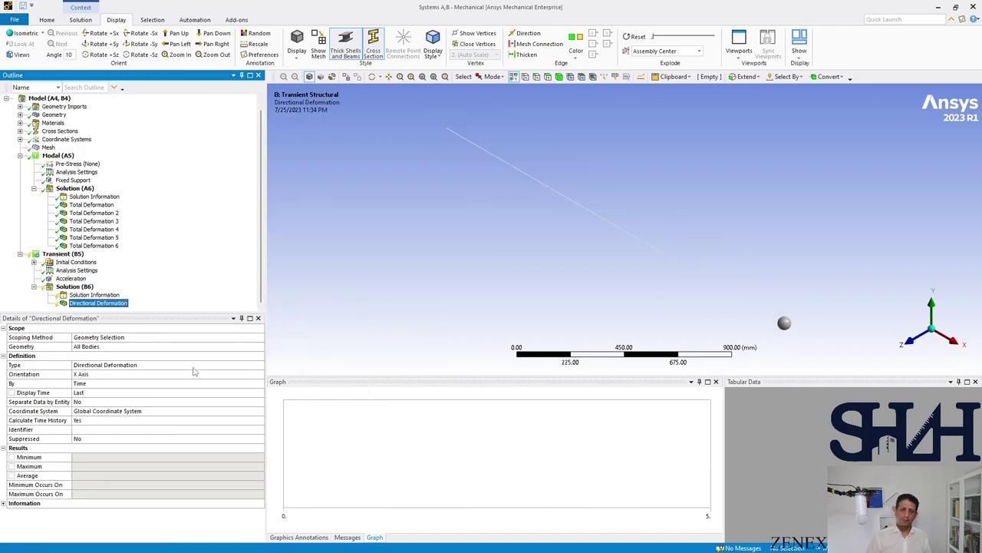
double_click(84, 375)
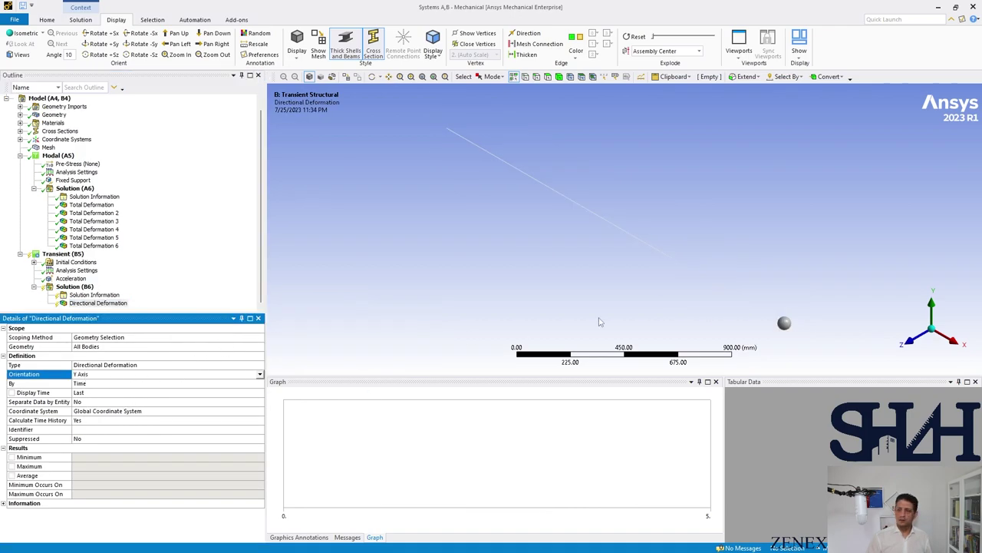
left_click(75, 287)
right_click(74, 287)
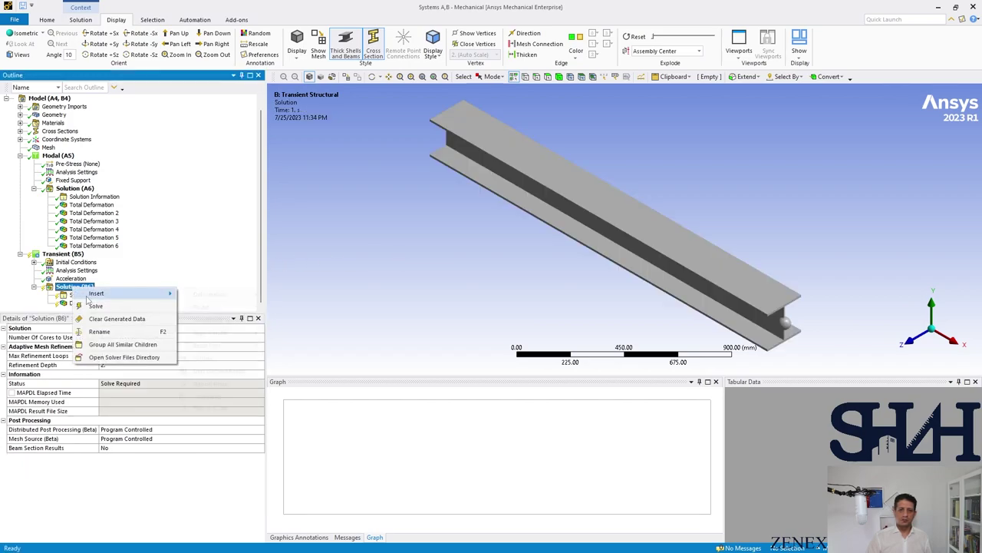
key("Escape")
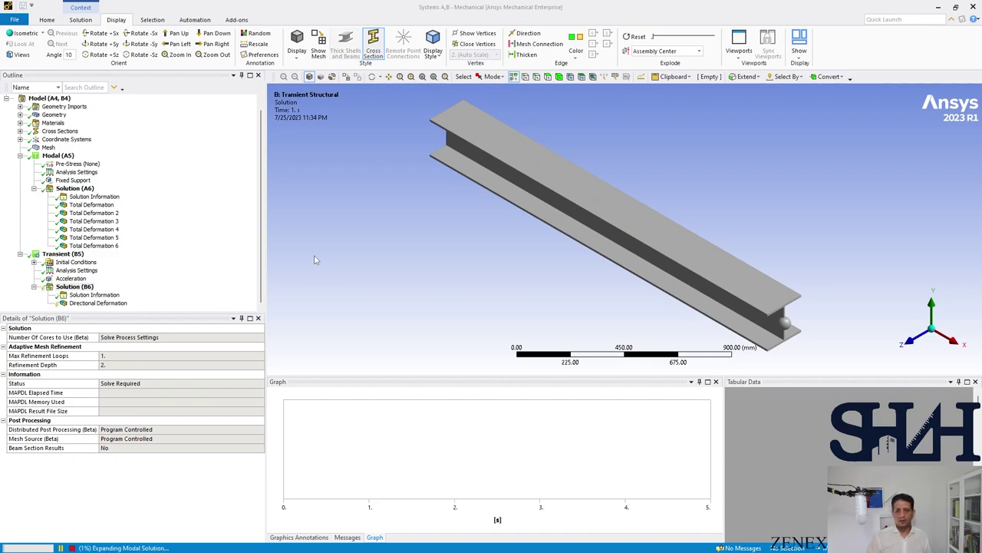
Step: Show the Directional Deformation result with an enlarged graph panel and a front view of the beam
left_click(99, 304)
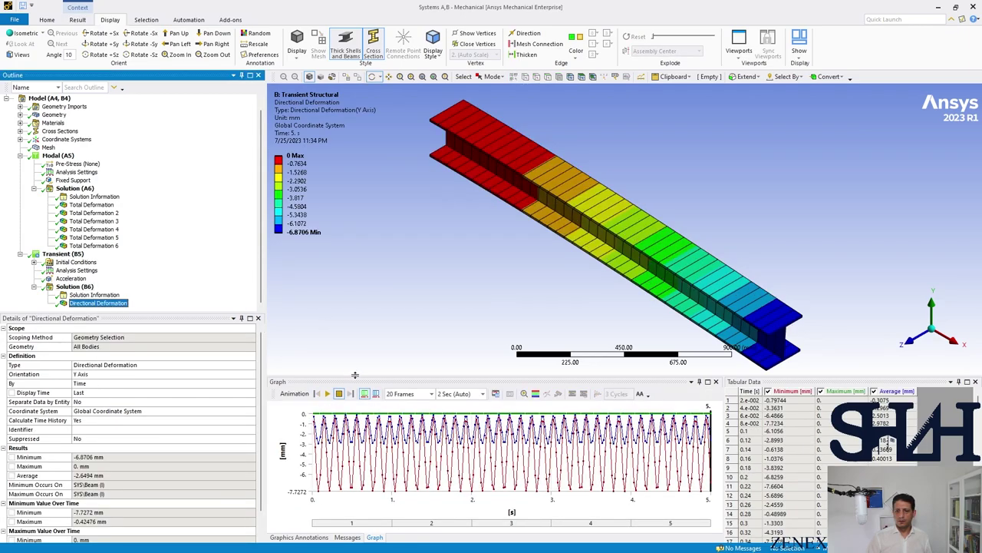
left_click_drag(354, 374, 445, 285)
left_click_drag(508, 238, 520, 217)
left_click(914, 241)
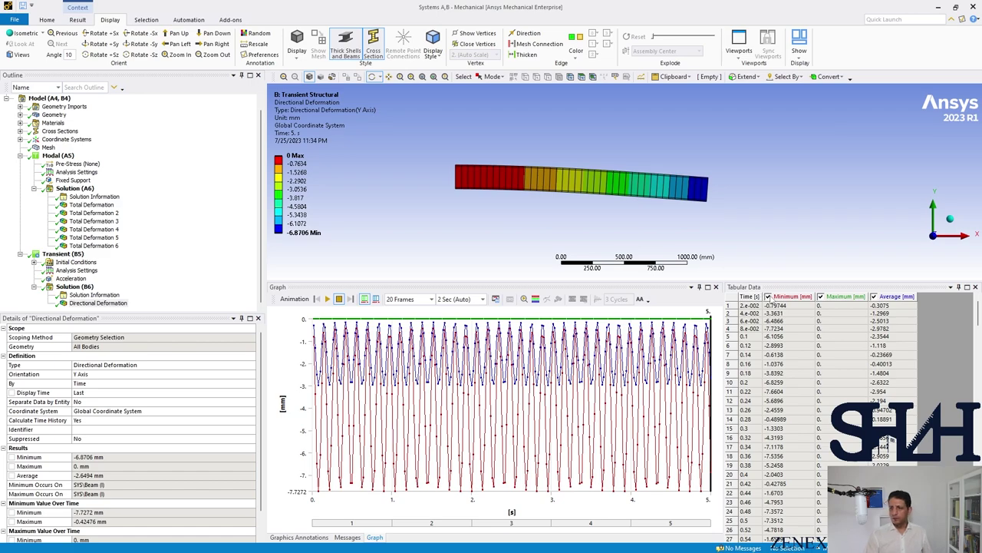
Step: Plot only the Minimum deflection curve and play the Y-deformation animation
left_click(768, 296)
left_click(873, 297)
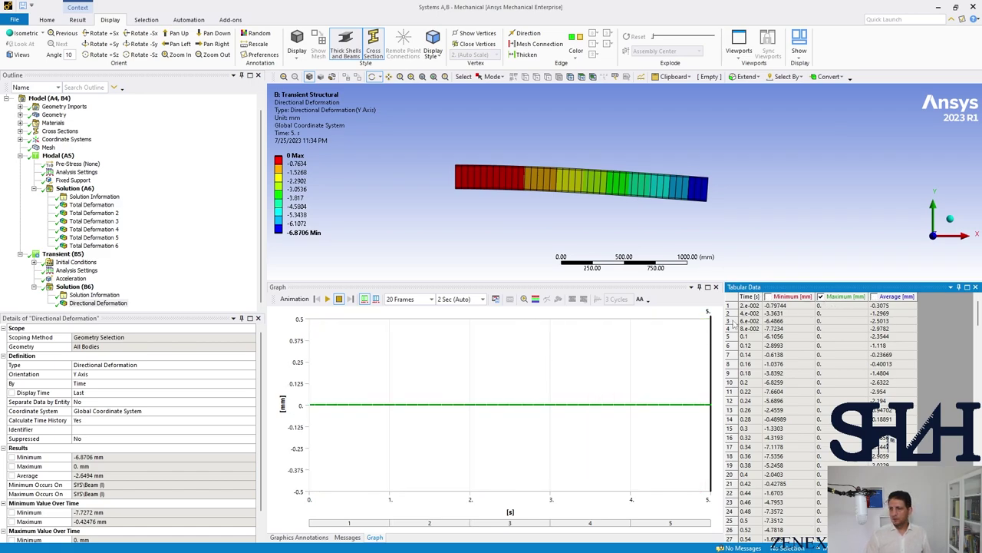
left_click(821, 297)
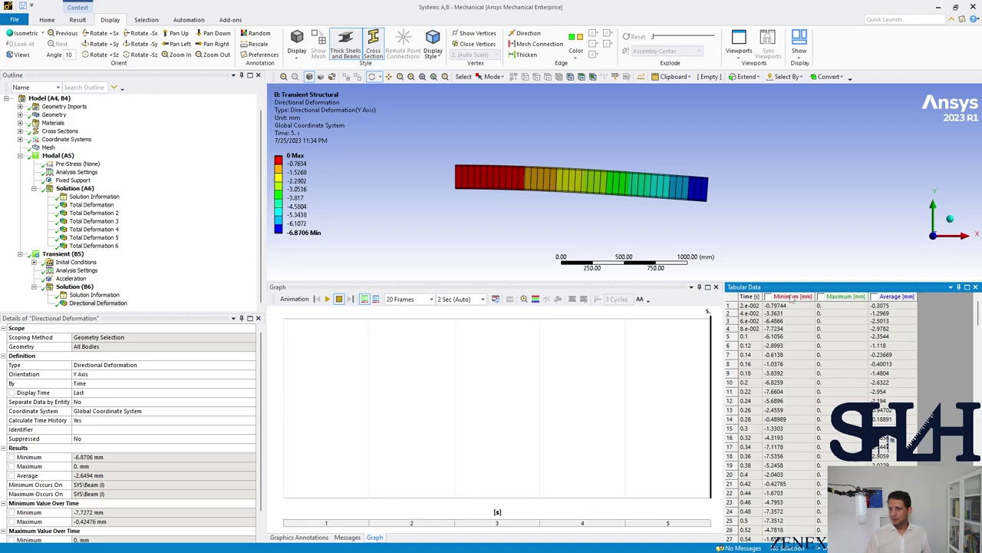
left_click(768, 297)
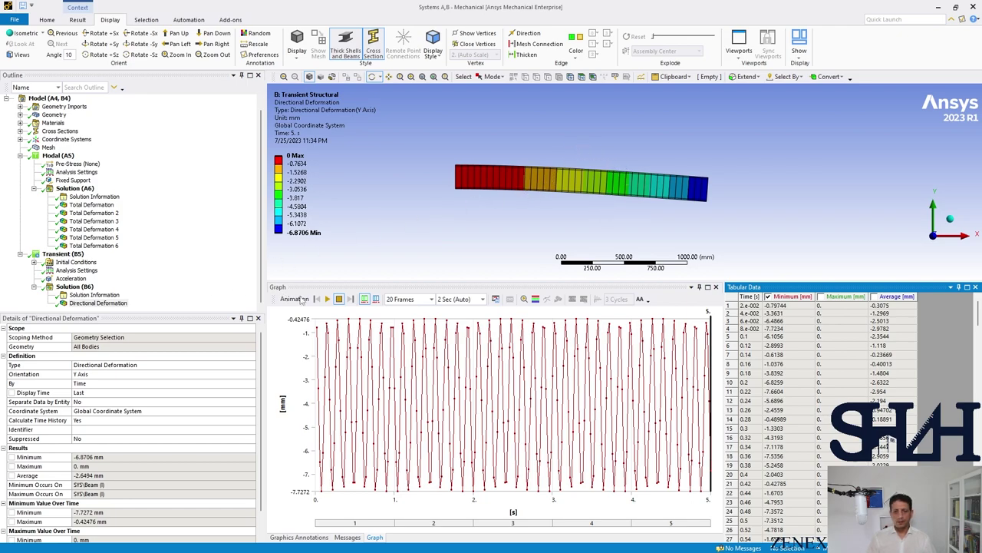
left_click(327, 300)
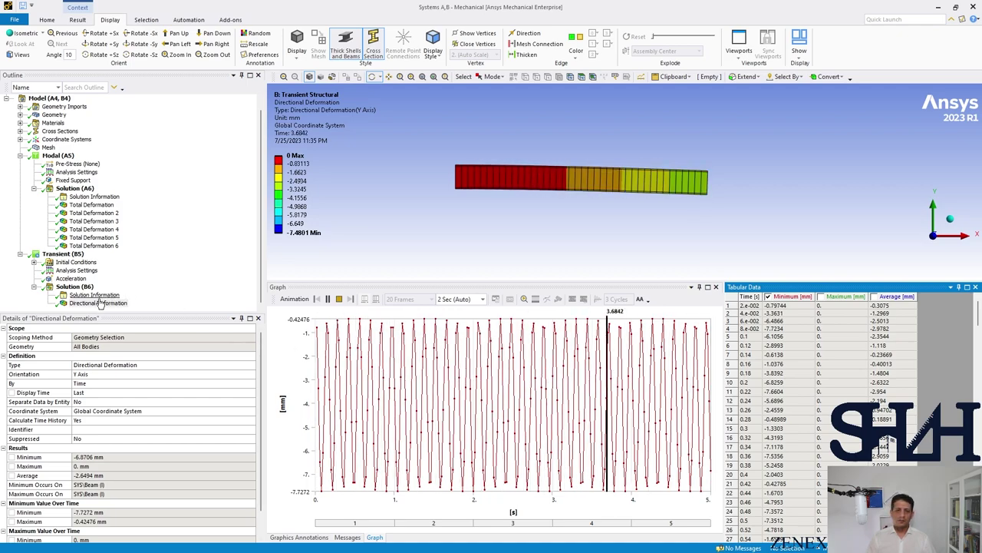
left_click(76, 271)
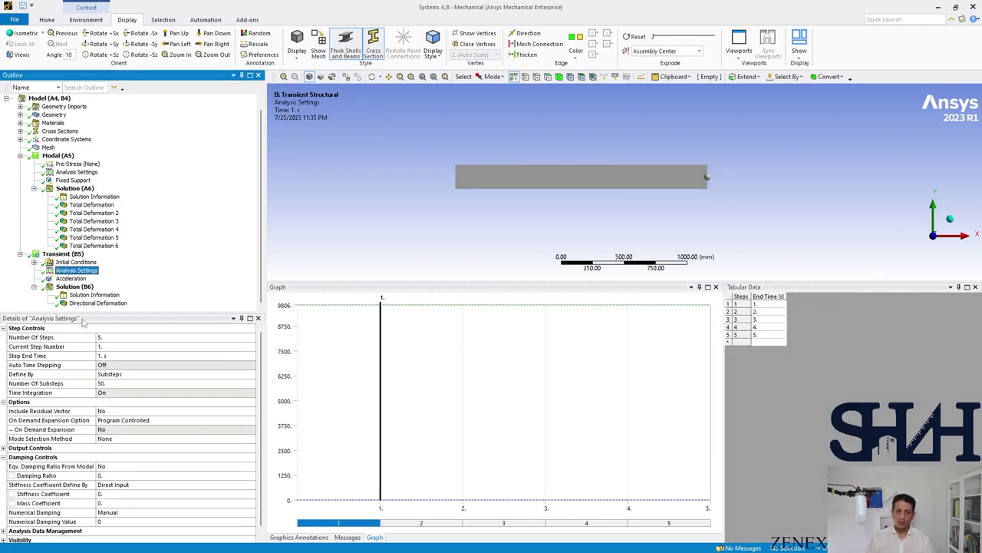
left_click(97, 303)
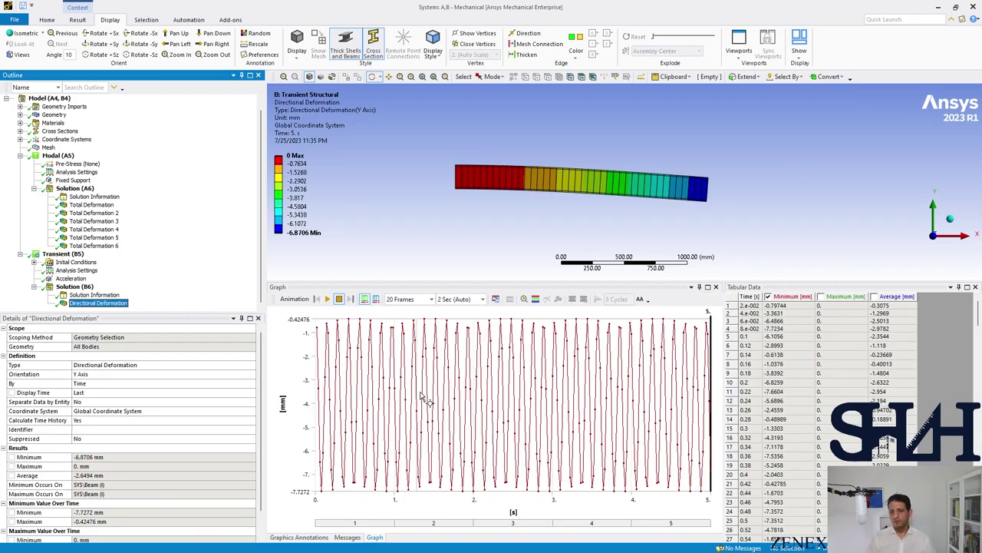